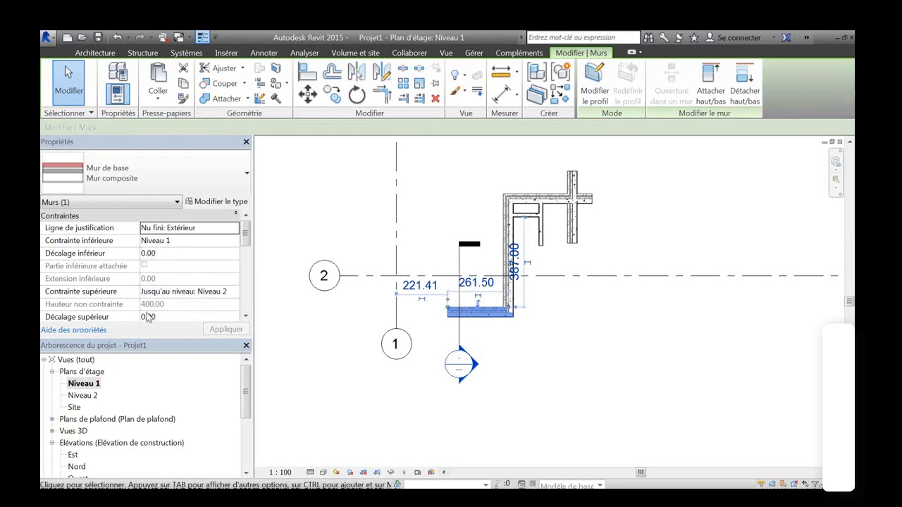
Open the building section that cuts through the wall from its marker in the Niveau 1 floor plan
click(493, 375)
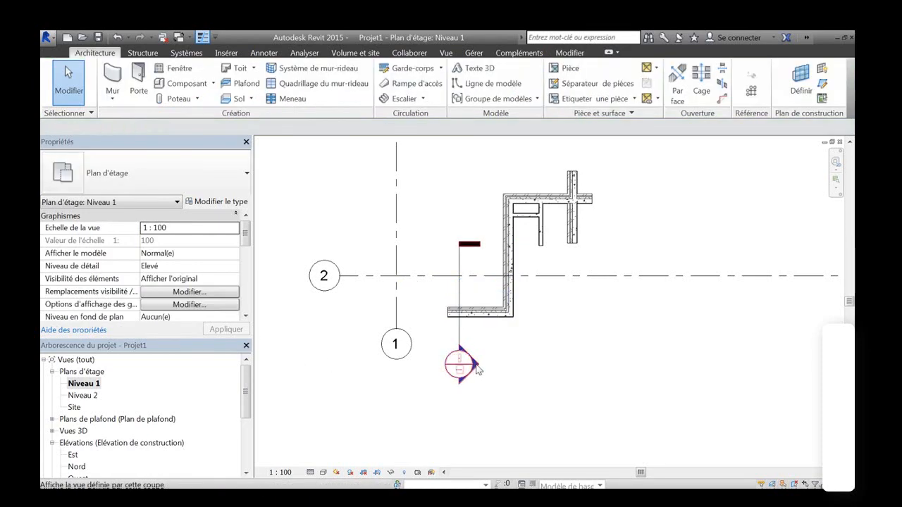
double_click(478, 369)
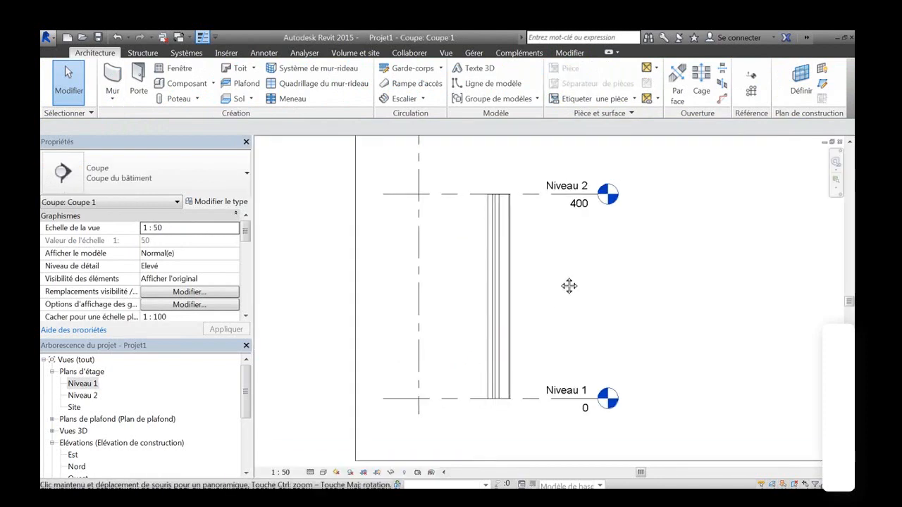
Examine the cut wall's base and top constraints and offsets in its properties against Niveau 1 and Niveau 2
click(498, 289)
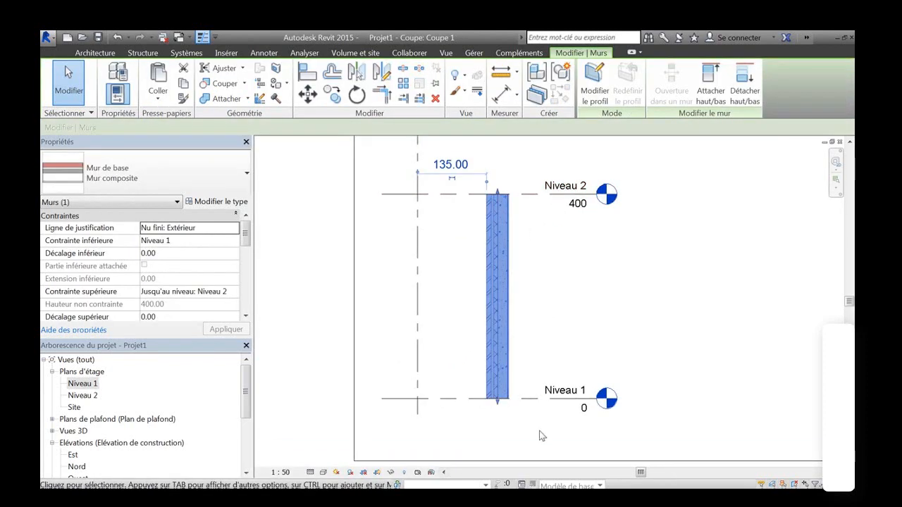
click(164, 254)
click(166, 317)
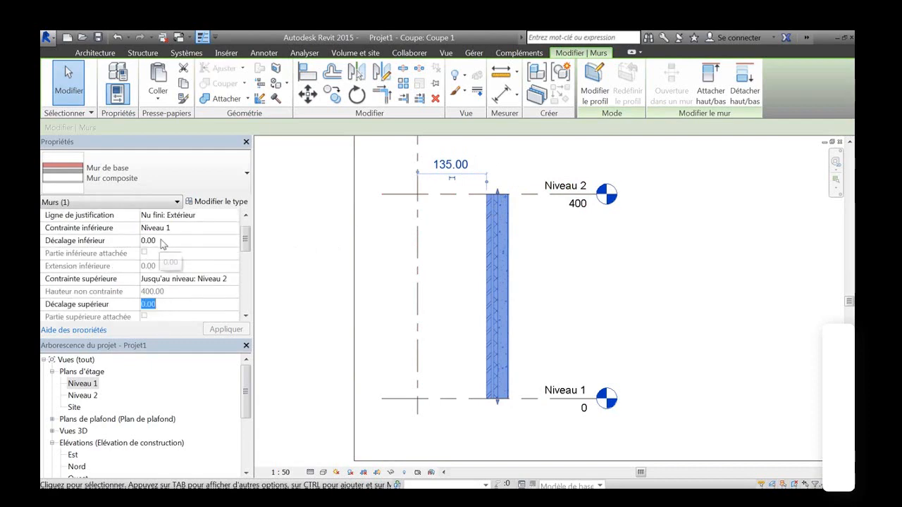
click(193, 304)
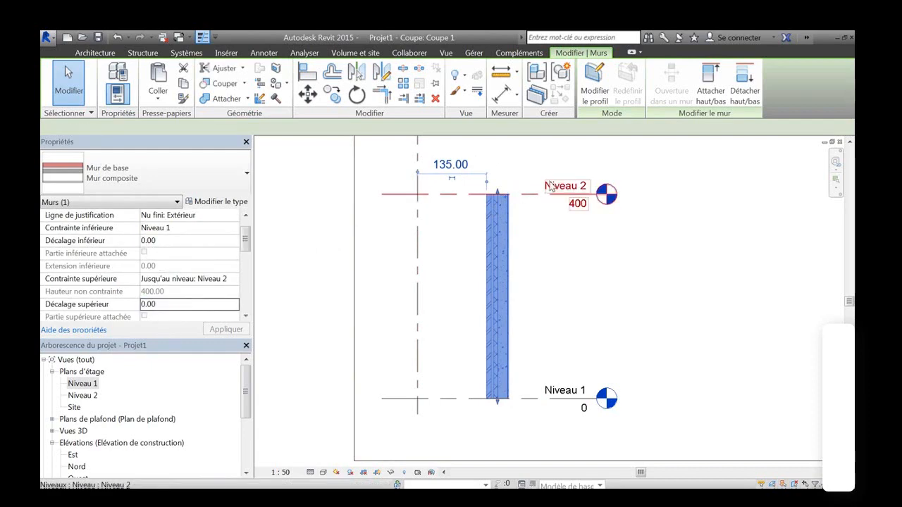
middle_drag(551, 186, 550, 210)
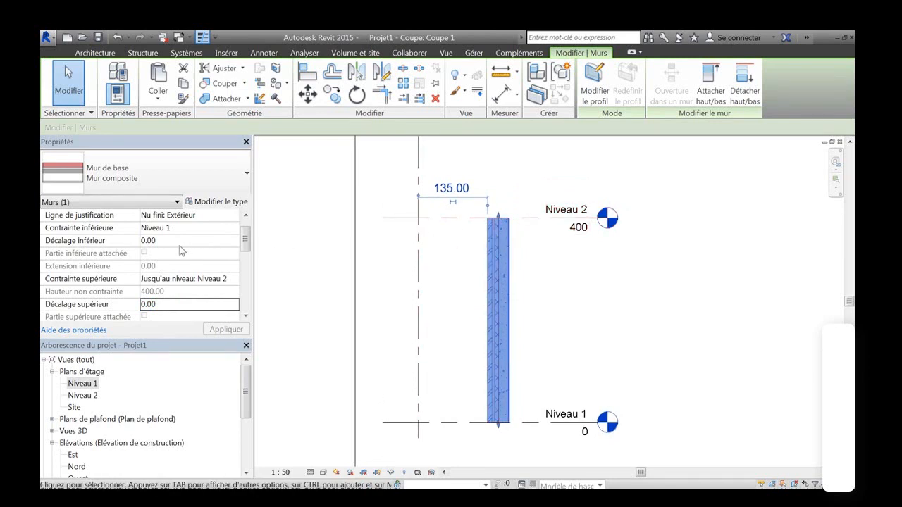
double_click(170, 303)
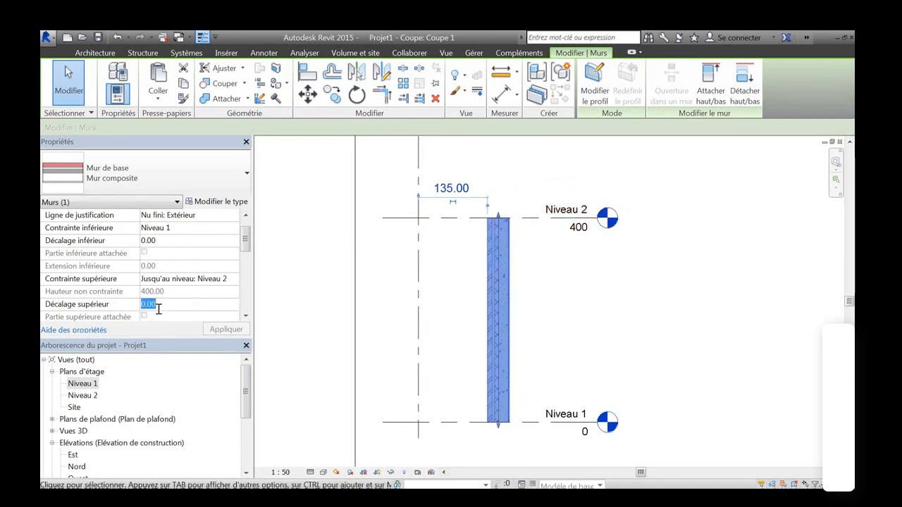
click(558, 248)
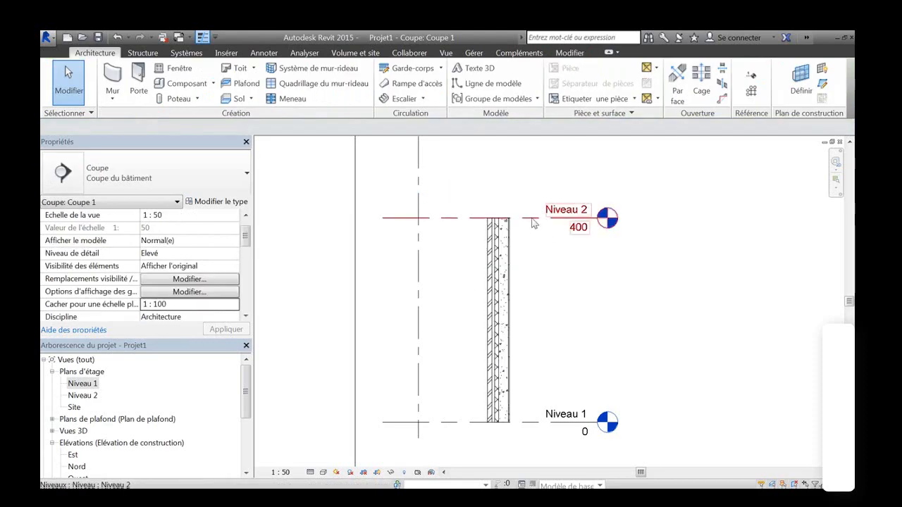
Raise the Niveau 2 level line to an elevation of about 504 and undo the move
click(534, 224)
drag(534, 221, 533, 165)
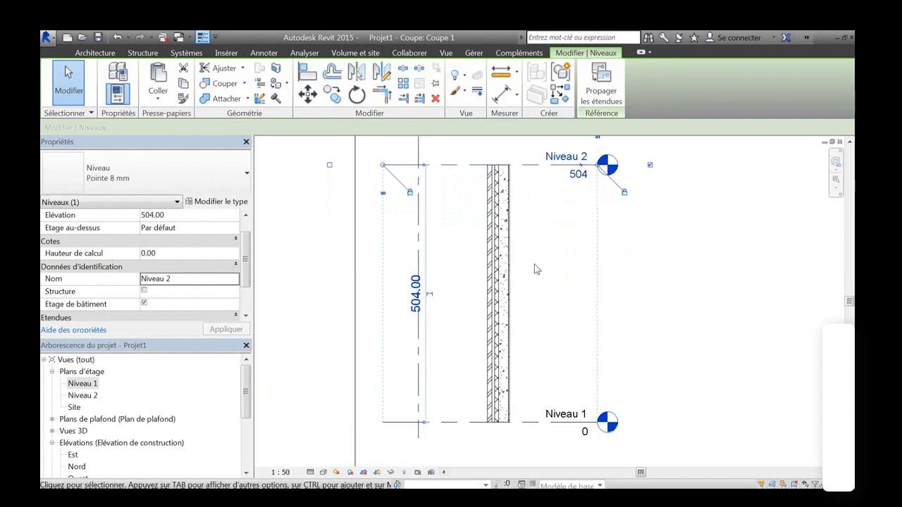
key(ctrl+z)
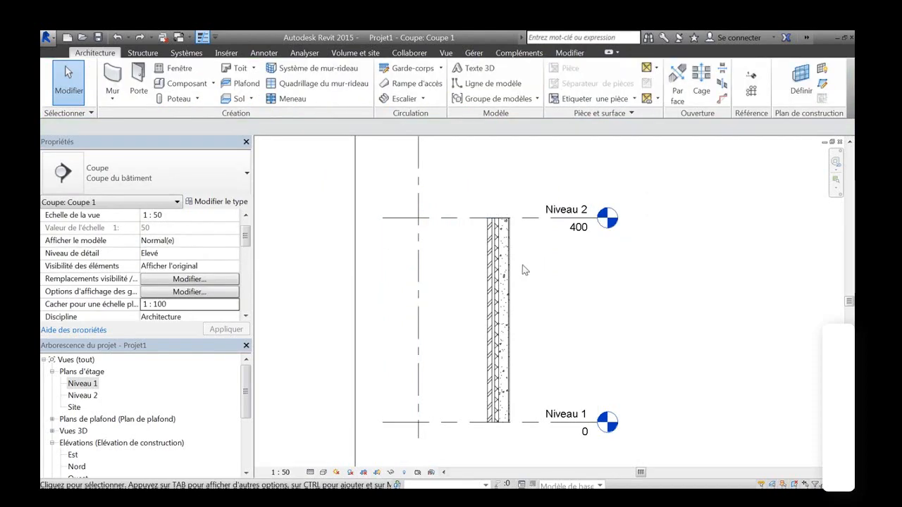
Stretch the wall's top about 92 above Niveau 2 and bring it back down to the level line
click(505, 254)
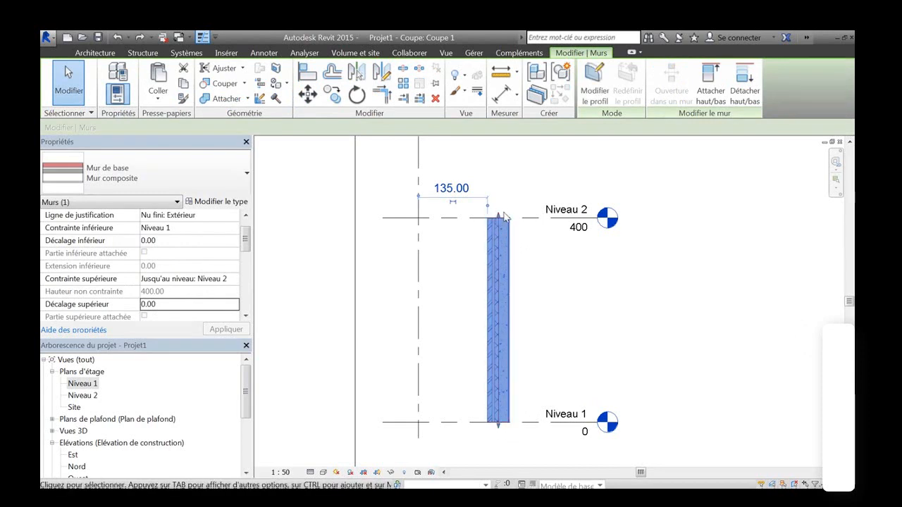
drag(499, 222, 491, 175)
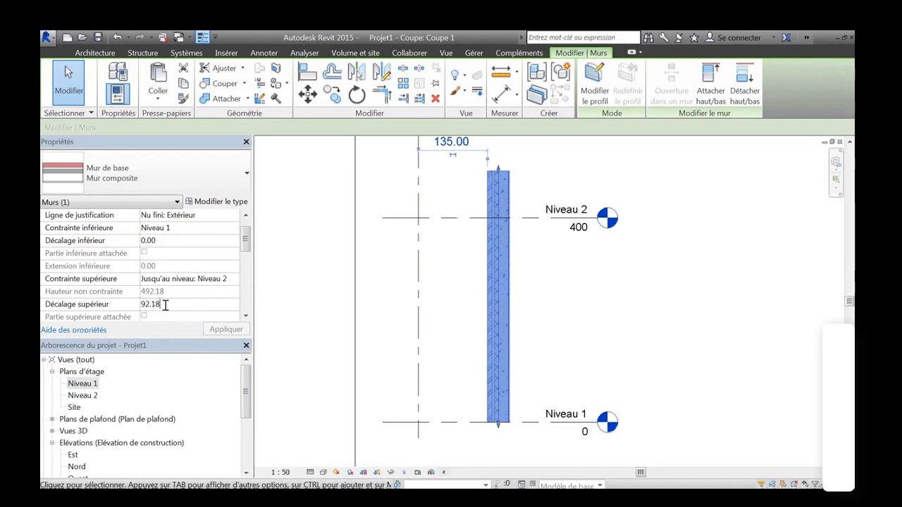
drag(498, 175, 502, 221)
click(539, 255)
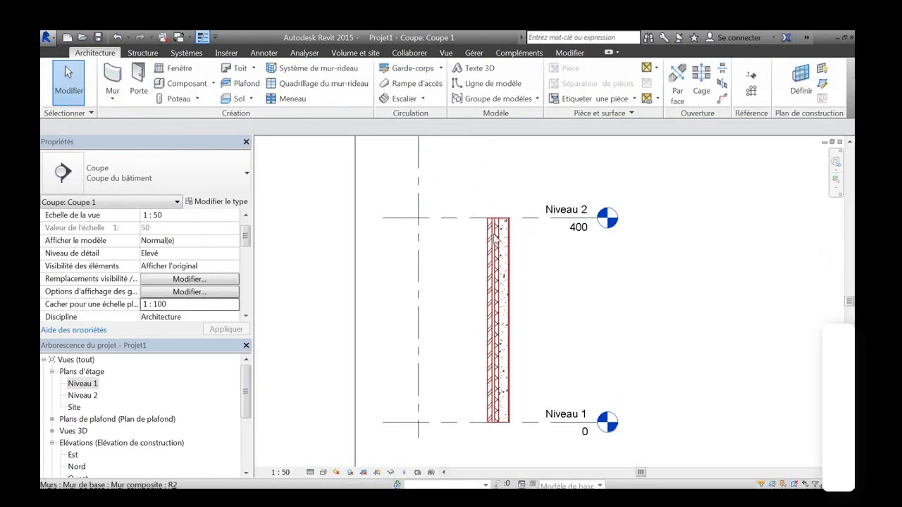
Open the structure of the Mur composite type for editing, with the type preview set to the section view
click(502, 236)
scroll(483, 239, up, 5)
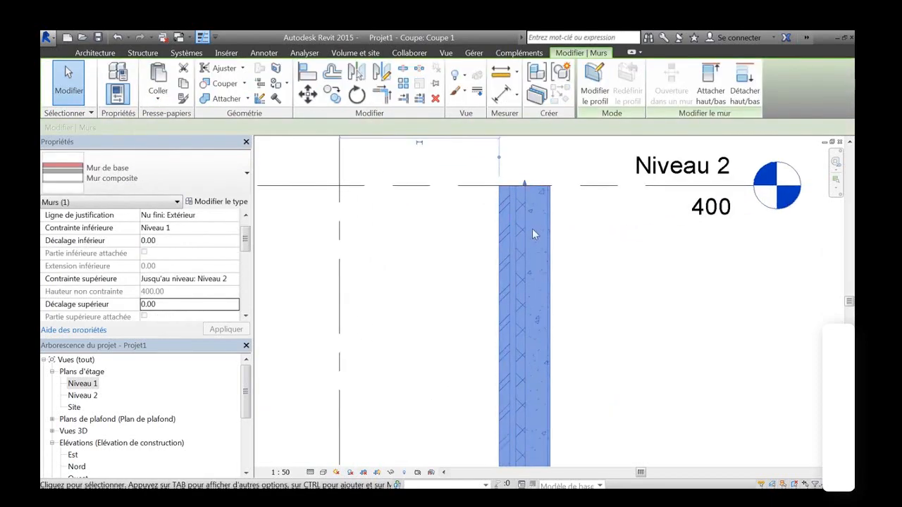
middle_drag(534, 233, 578, 329)
click(618, 300)
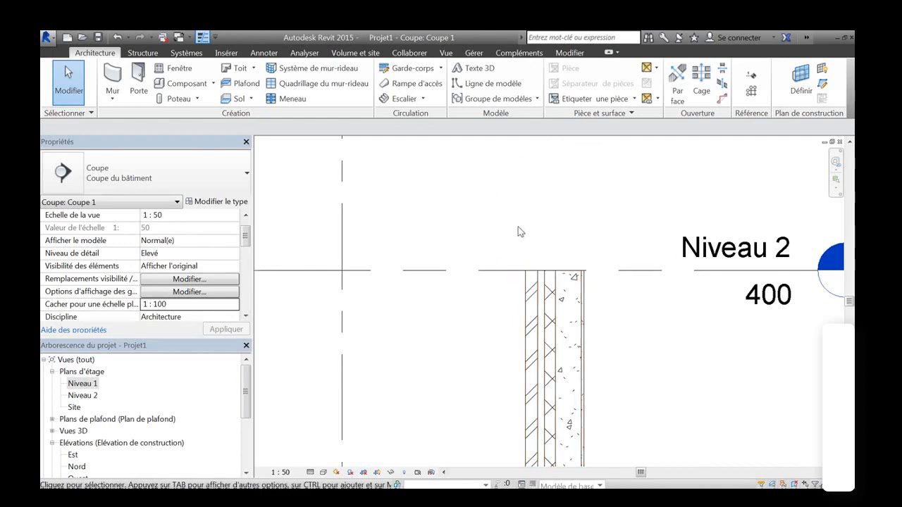
click(525, 293)
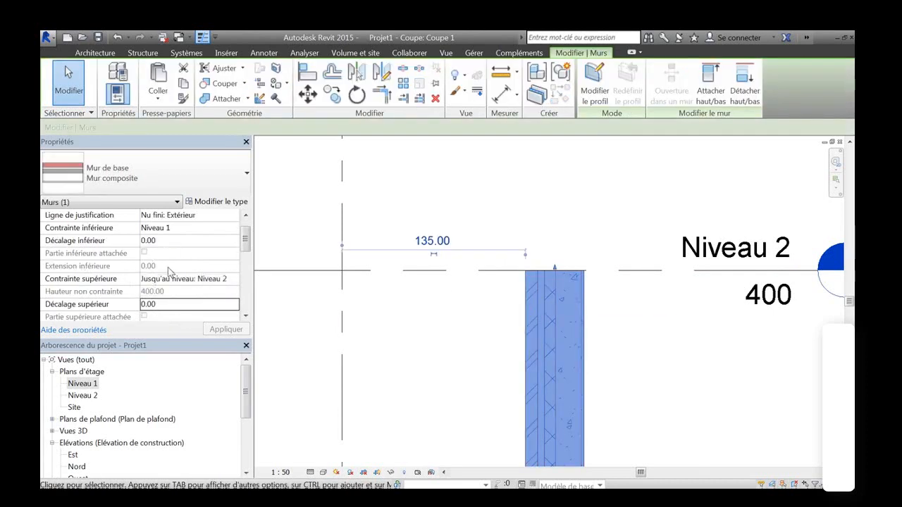
scroll(245, 244, down, 2)
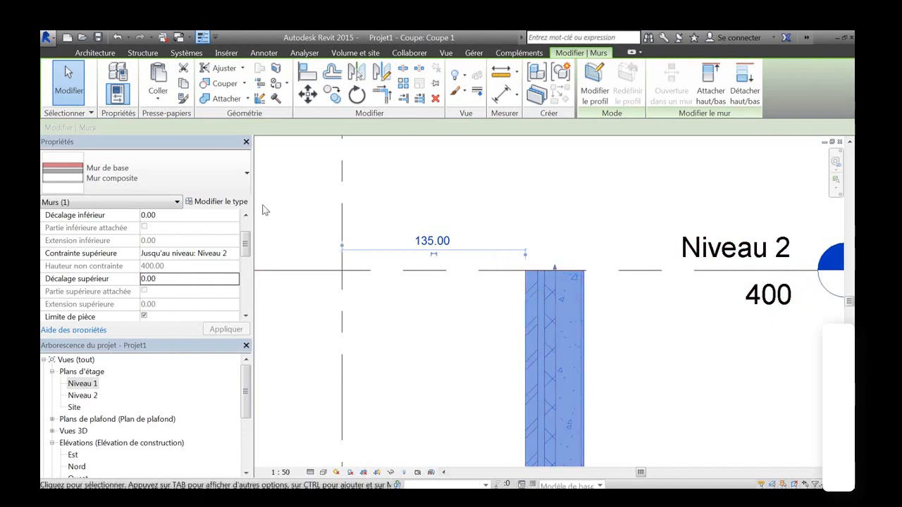
click(220, 203)
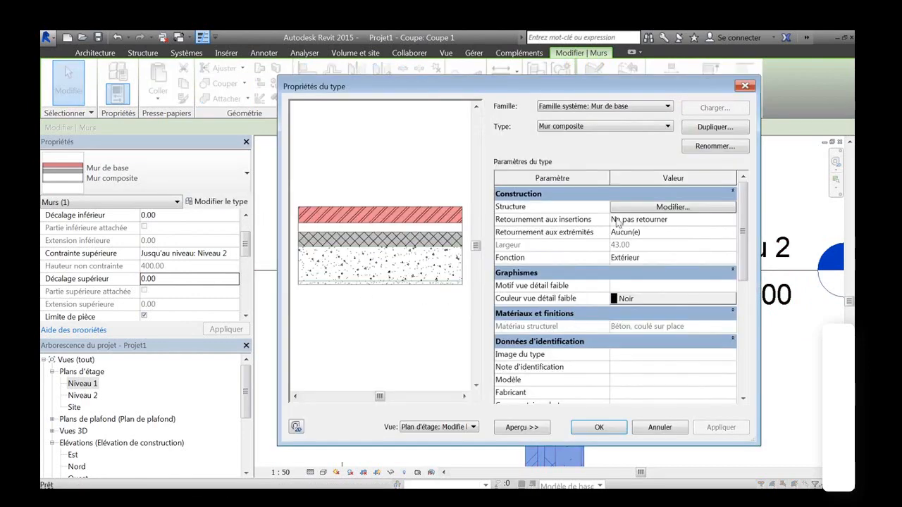
click(475, 427)
click(474, 444)
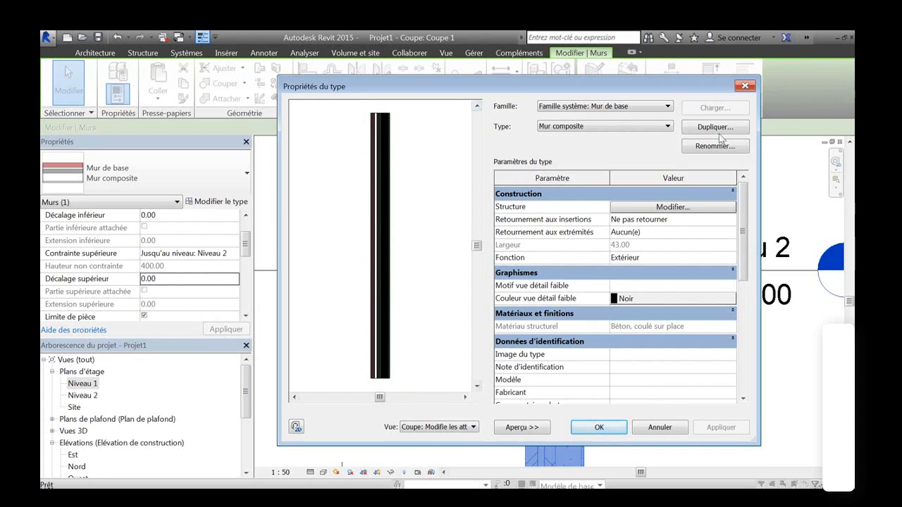
click(623, 209)
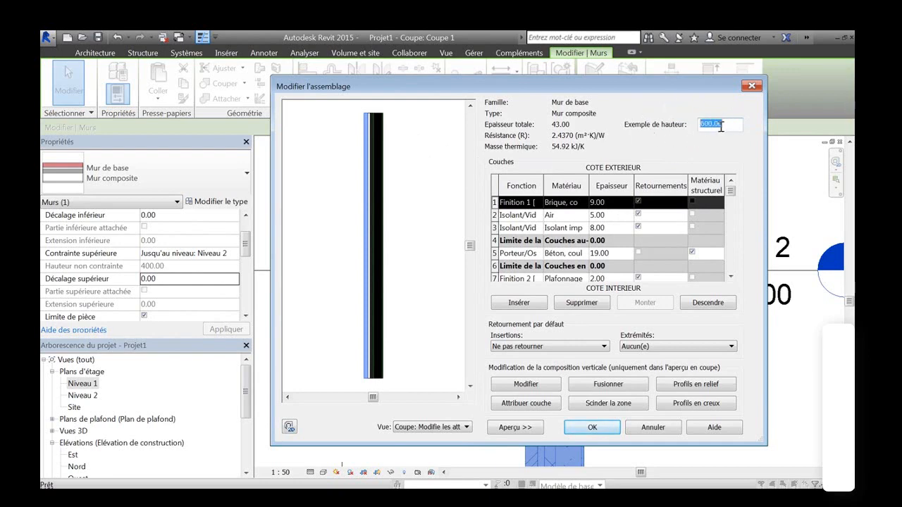
Set the assembly's sample height to 100 and examine the wall layers in the section preview
text(1)
click(427, 186)
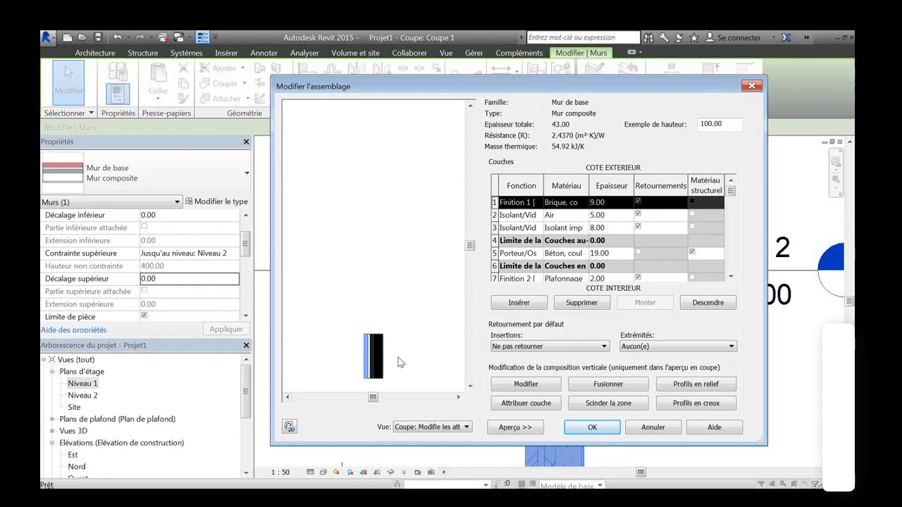
middle_drag(407, 365, 411, 252)
scroll(374, 235, up, 3)
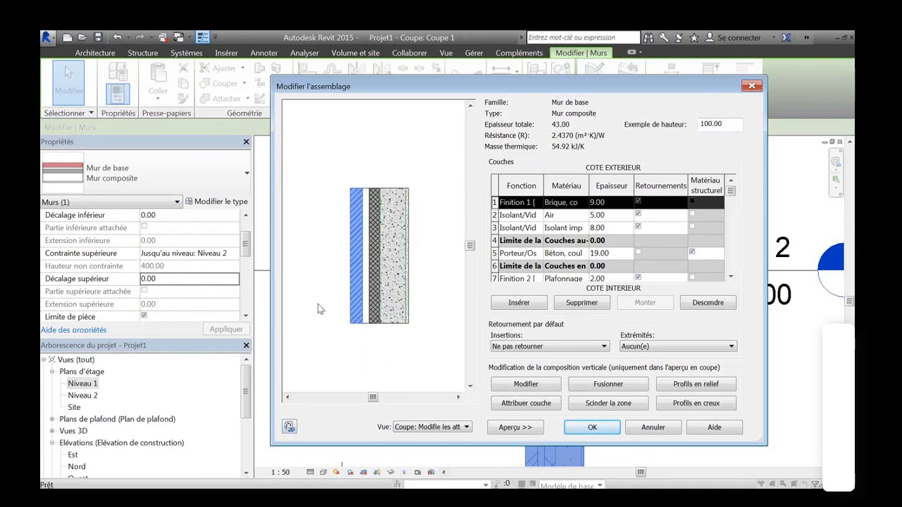
scroll(381, 233, up, 2)
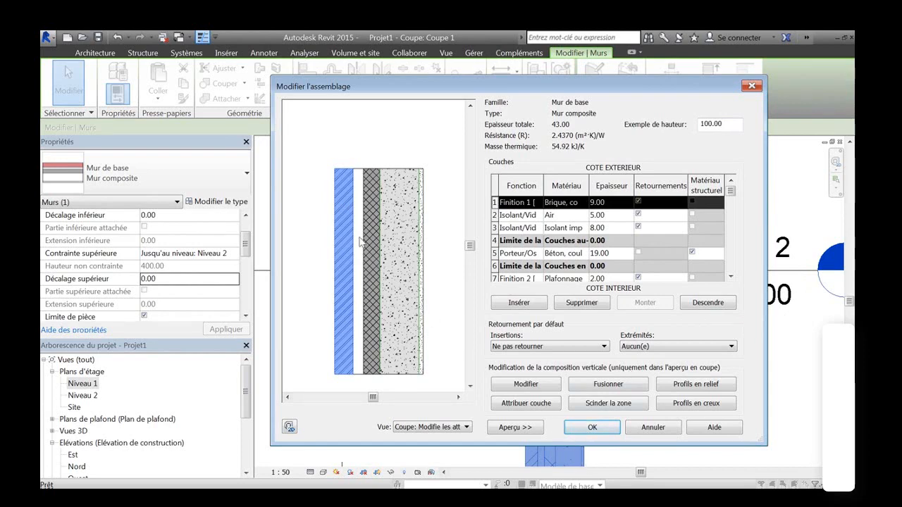
middle_drag(394, 167, 395, 184)
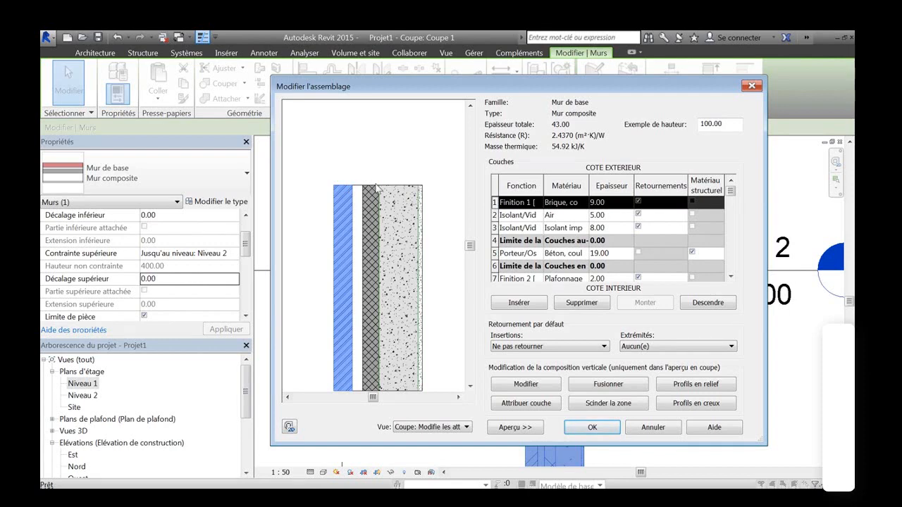
middle_drag(414, 179, 422, 202)
scroll(387, 212, up, 4)
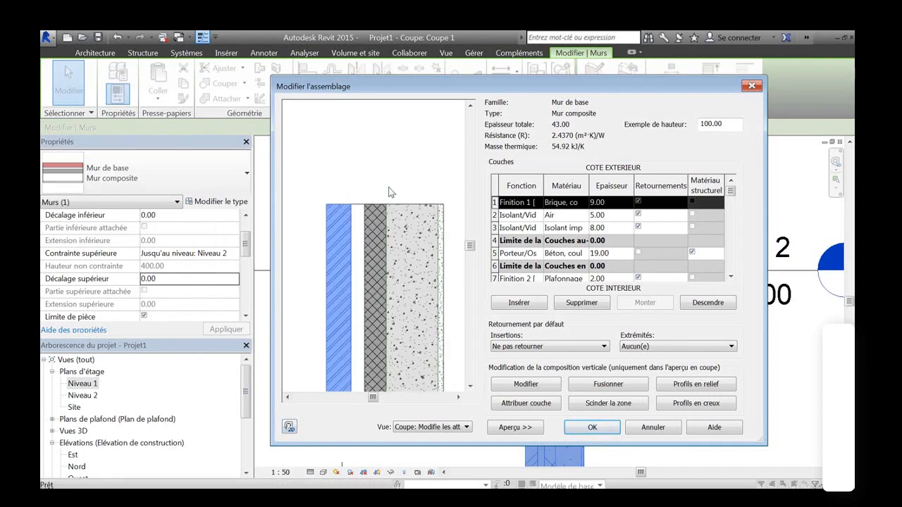
scroll(392, 194, down, 2)
Switch the assembly preview to the floor plan view and back to the section view
click(467, 428)
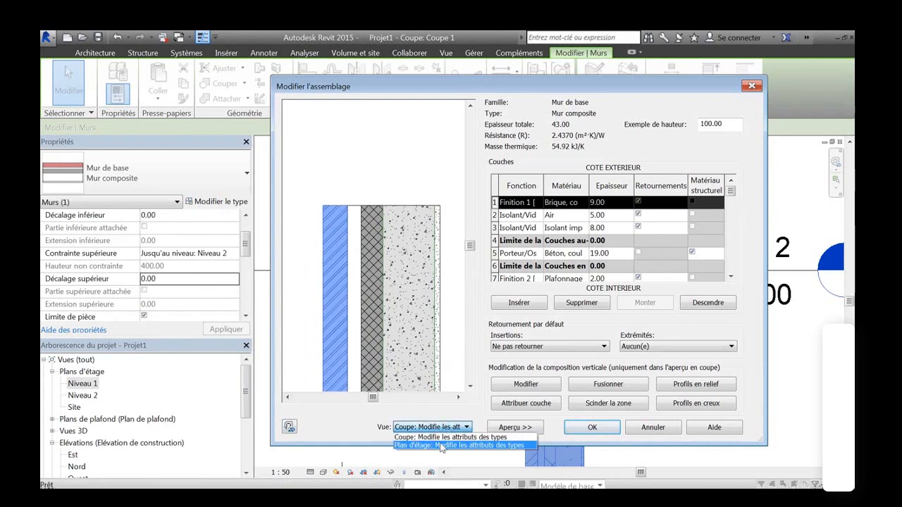
click(443, 446)
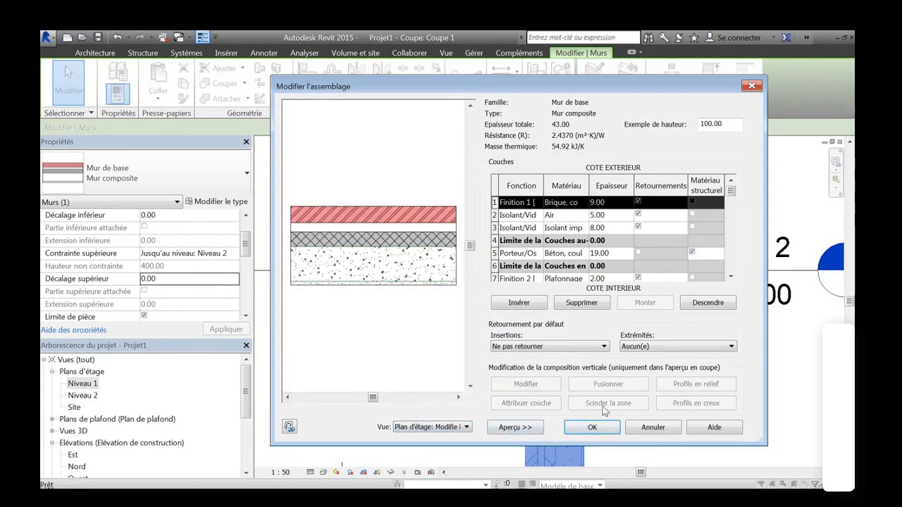
click(467, 427)
click(425, 437)
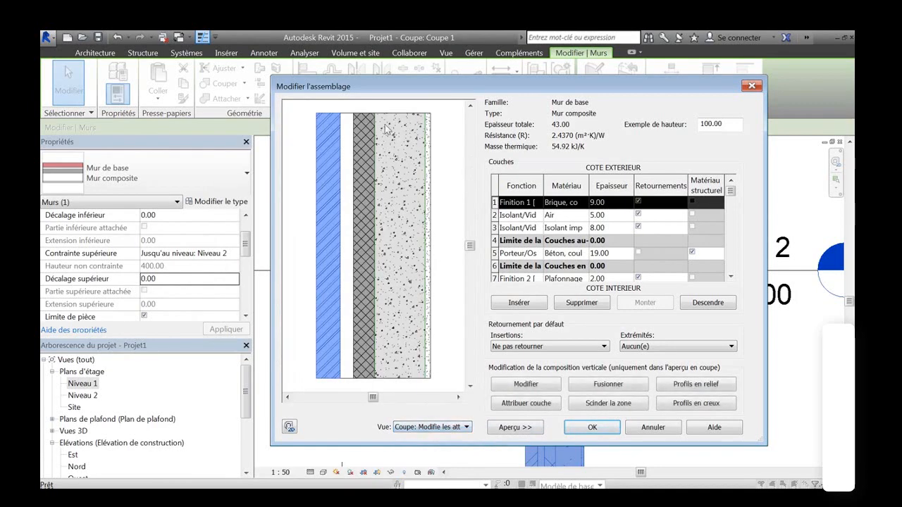
scroll(361, 222, up, 3)
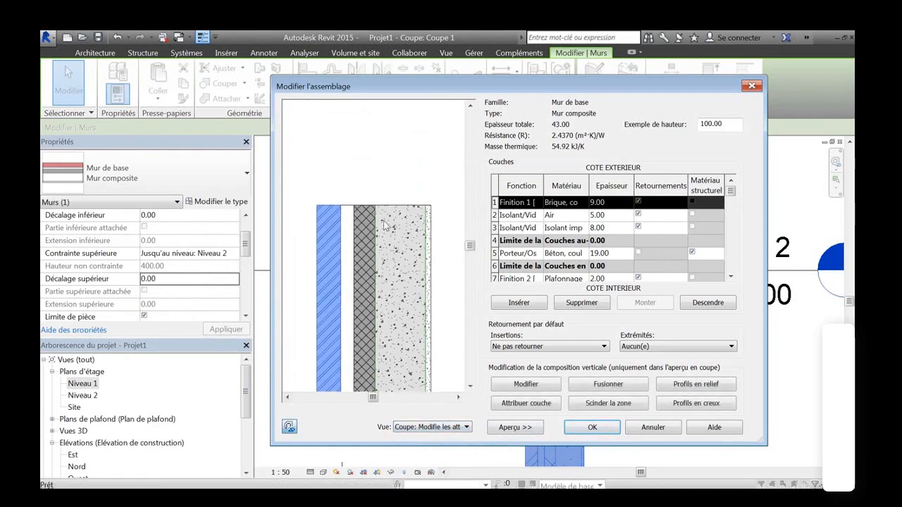
Use the vertical-structure Modify tool on the top edges of the wall layers and try to confirm the assembly
click(527, 387)
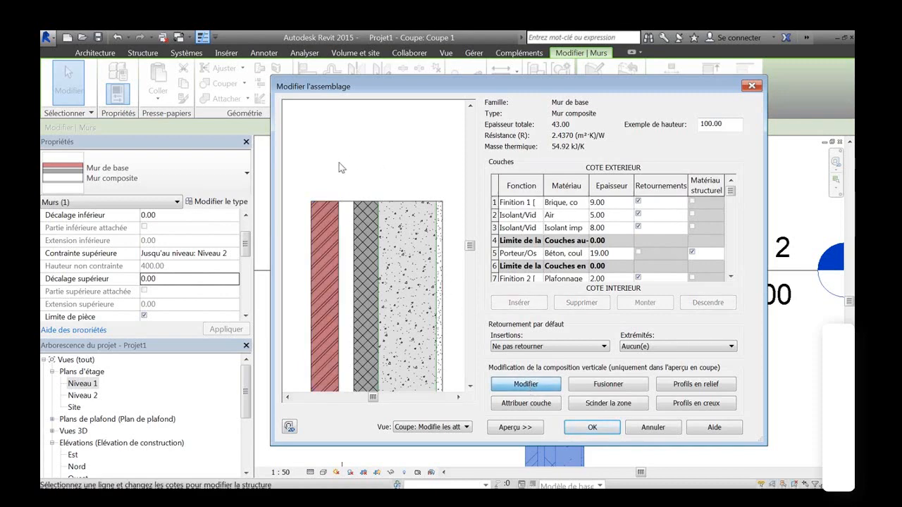
click(326, 201)
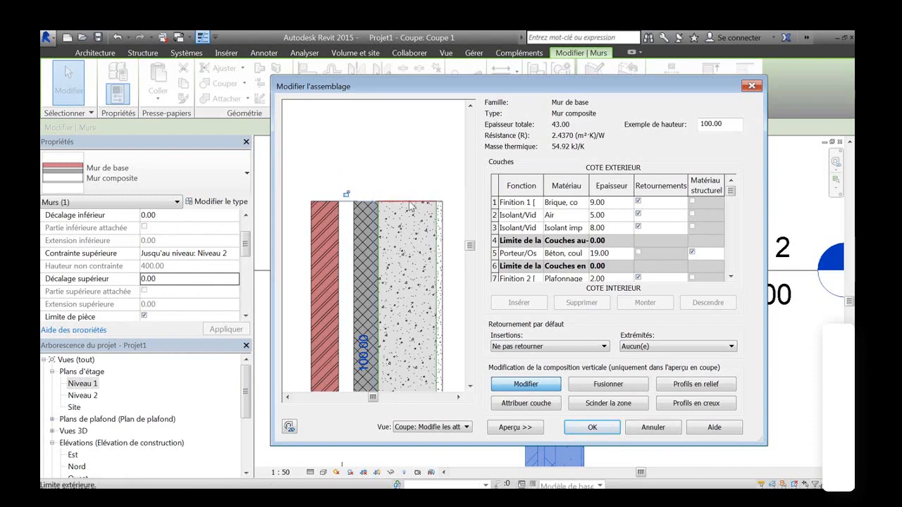
click(596, 425)
drag(478, 206, 593, 191)
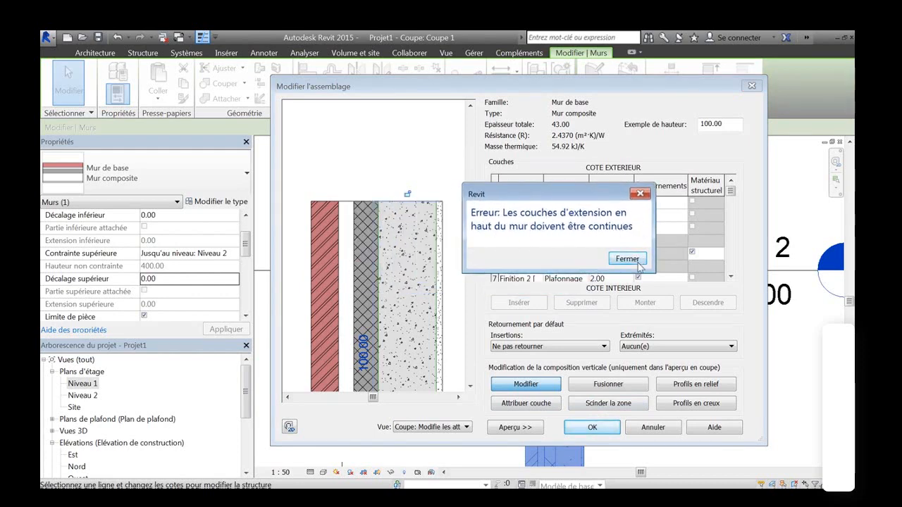
click(627, 259)
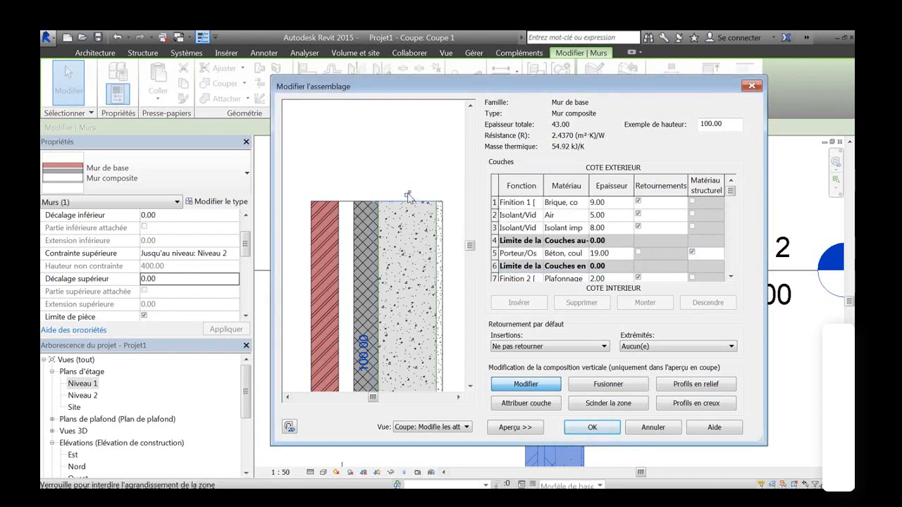
Unlock the top edges of the air and brick layers and the bottom edge of the interior finish, and confirm the assembly and type changes
click(343, 202)
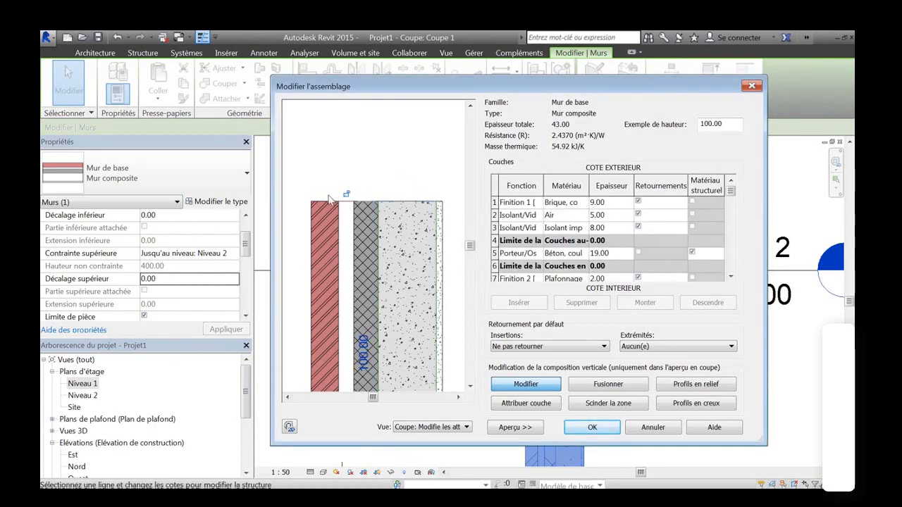
click(325, 202)
scroll(374, 168, down, 2)
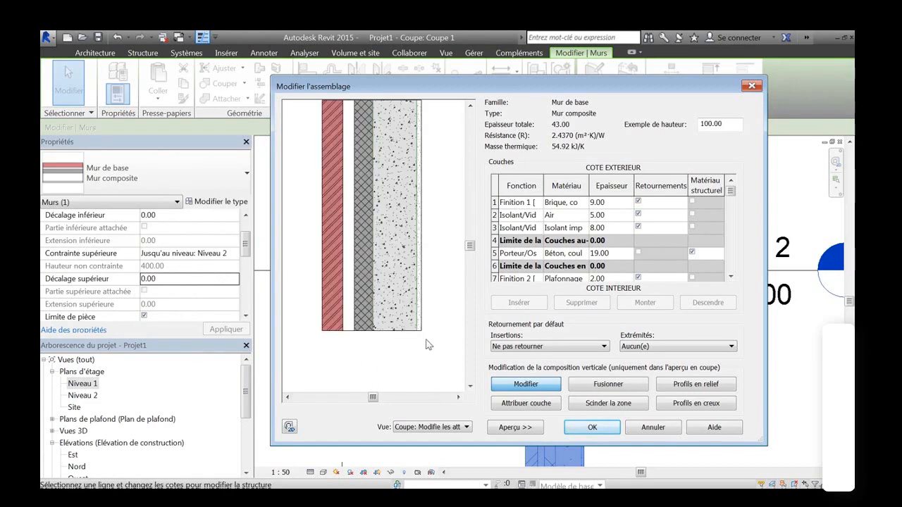
scroll(426, 344, up, 3)
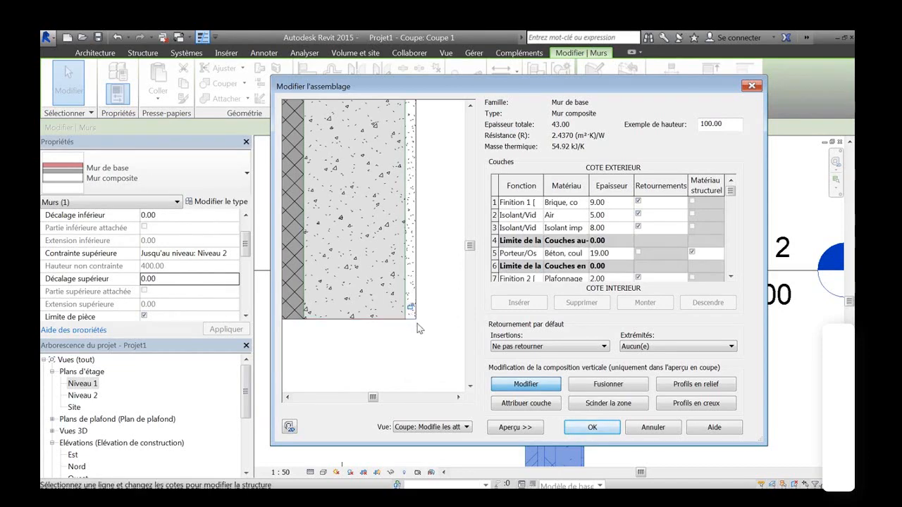
scroll(418, 322, down, 4)
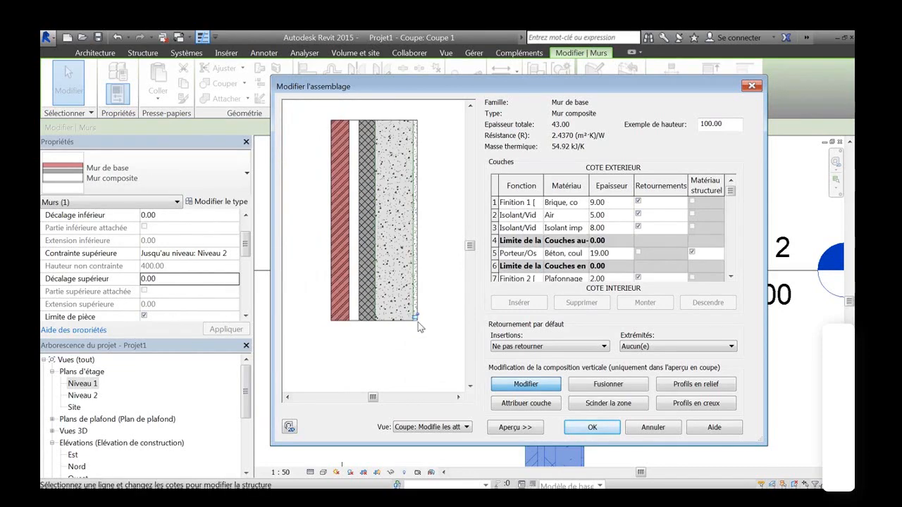
click(589, 425)
click(604, 427)
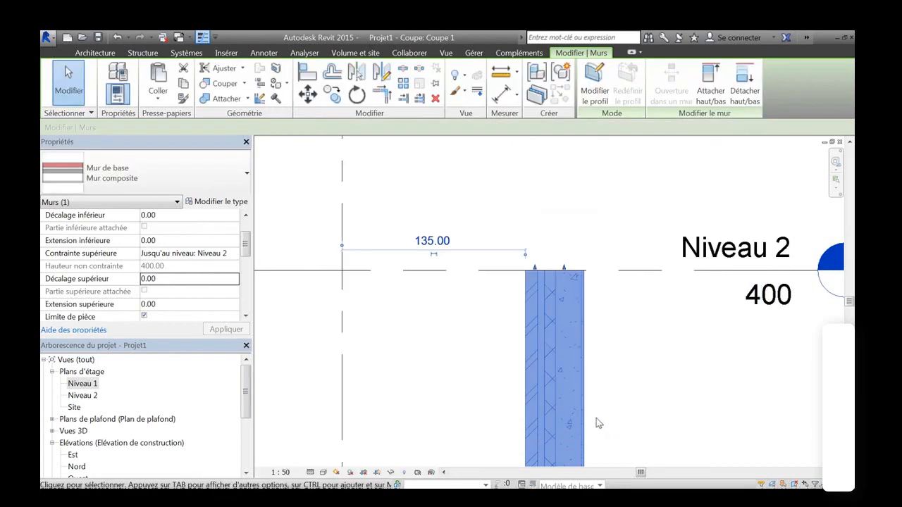
Examine the wall's lower and upper extension parameters and its separate layer grips at Niveau 2
click(172, 241)
click(171, 305)
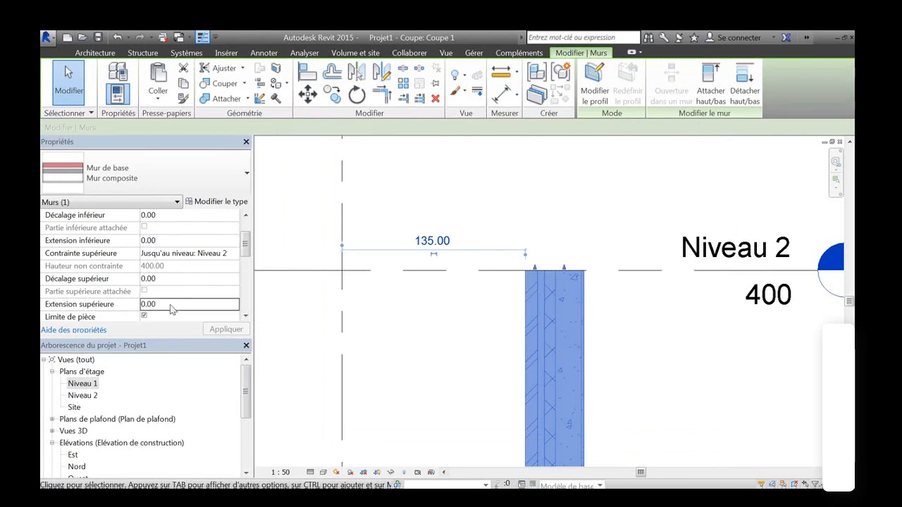
click(163, 242)
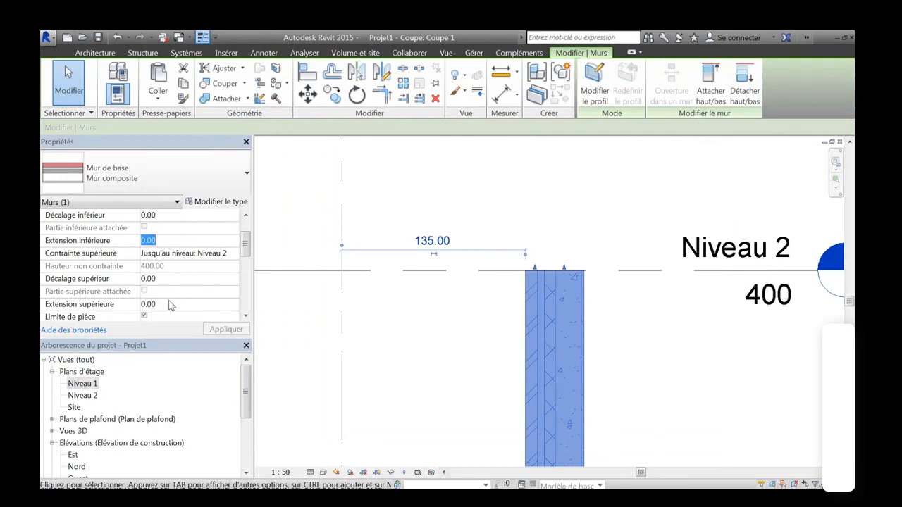
click(511, 225)
click(560, 281)
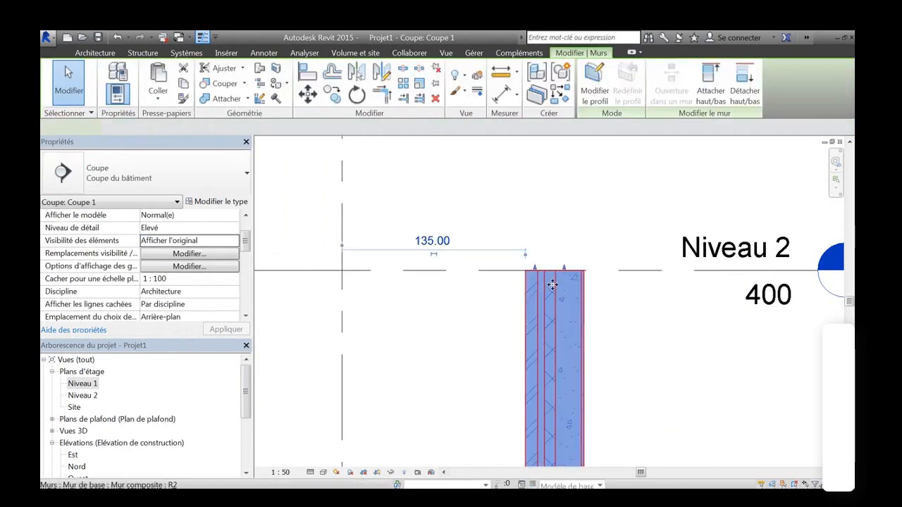
scroll(554, 284, up, 3)
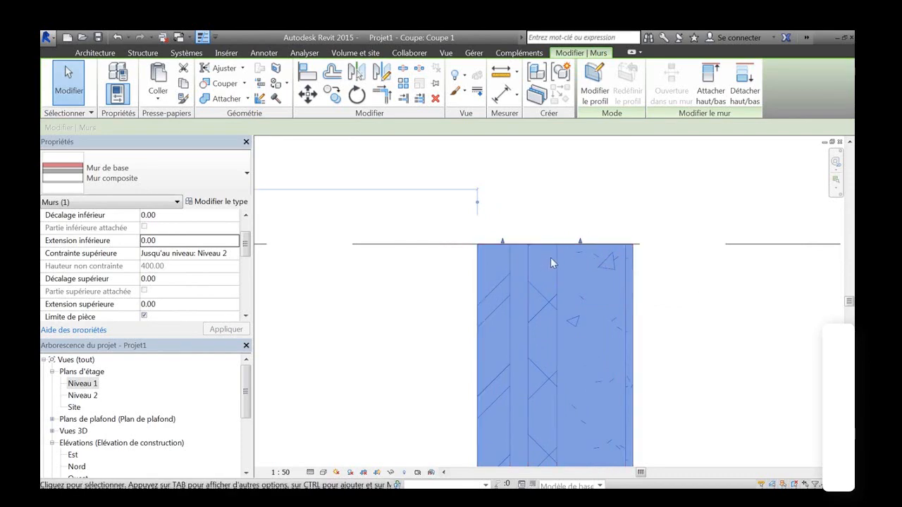
click(497, 190)
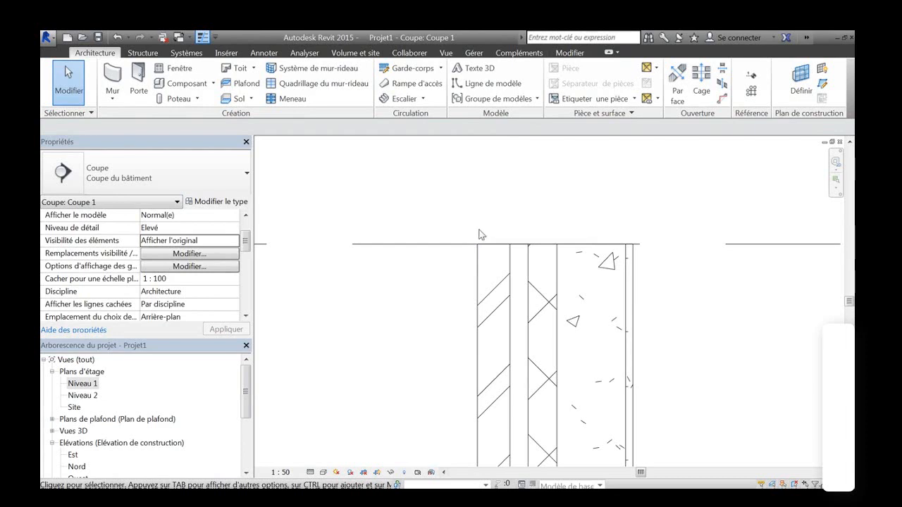
click(512, 262)
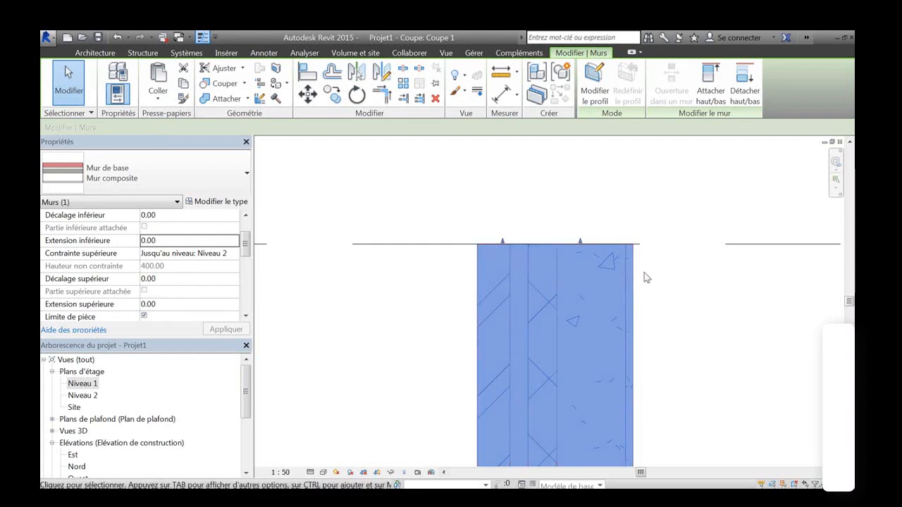
Raise the interior finish's bottom edge about 33.70 above Niveau 1 in the section, using its separate layer grip
scroll(652, 275, down, 4)
middle_drag(654, 389, 546, 218)
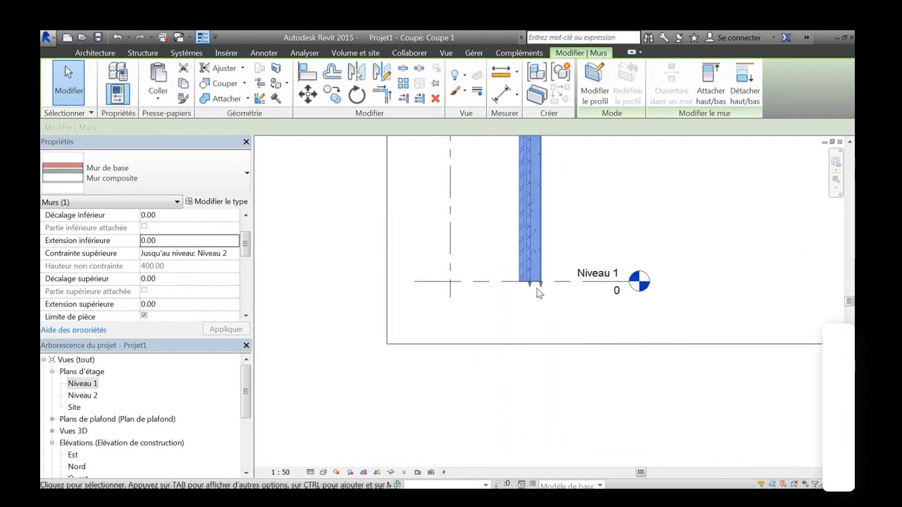
scroll(536, 288, up, 6)
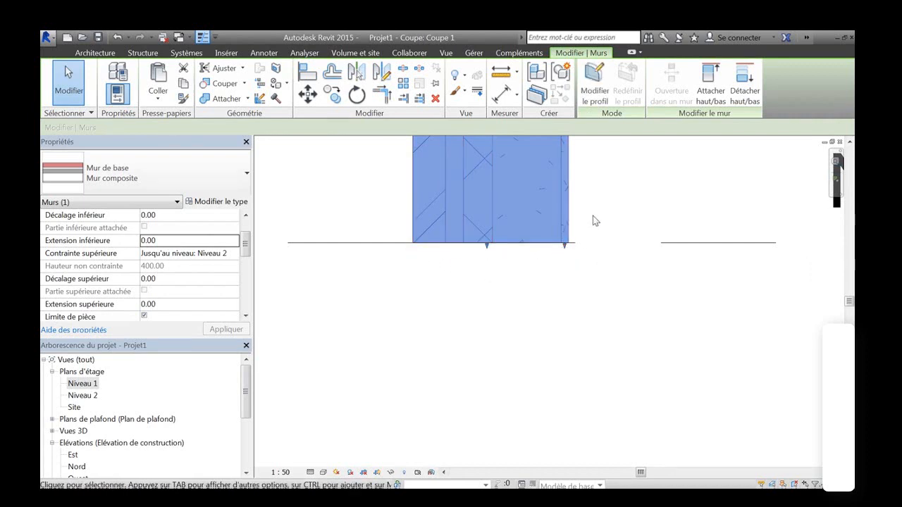
middle_drag(592, 218, 568, 345)
drag(540, 368, 564, 244)
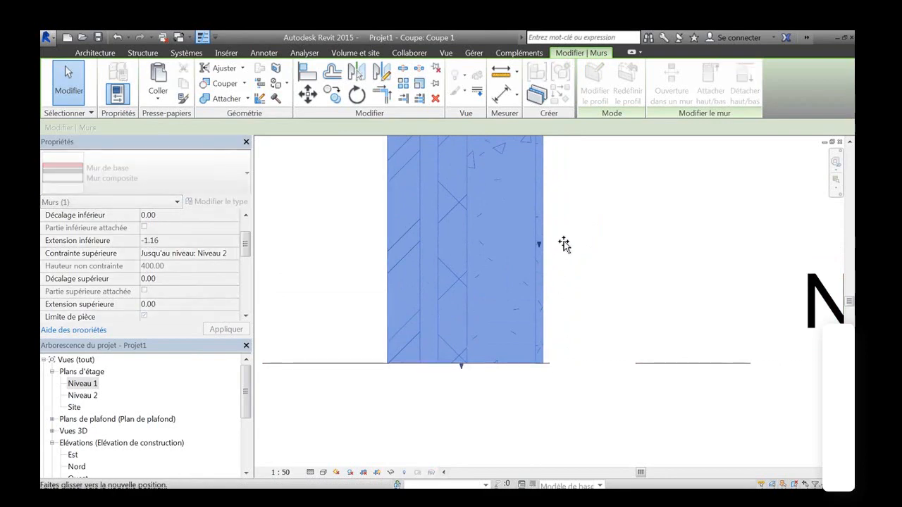
click(599, 307)
Lower the unlocked exterior layers' top edge about 32.47 below Niveau 2 in the section, using their separate layer grip
scroll(589, 253, down, 4)
middle_drag(588, 210, 578, 457)
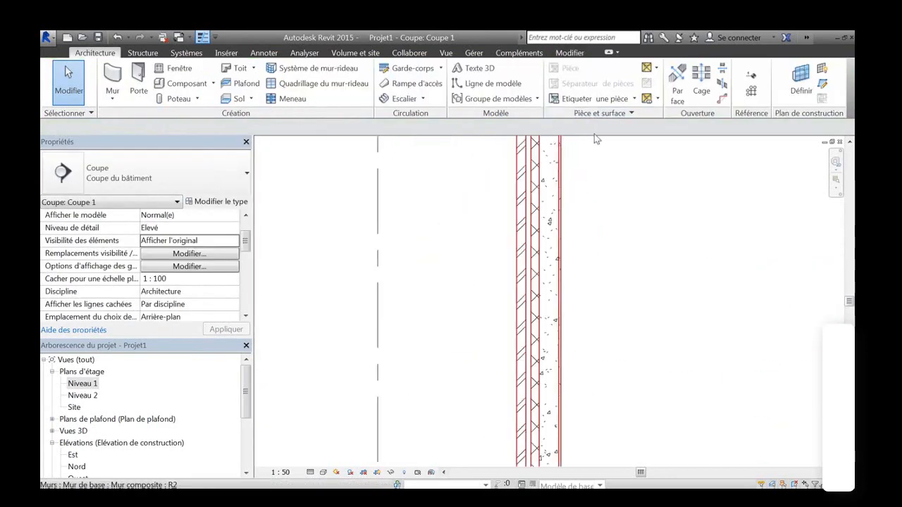
middle_drag(596, 139, 595, 322)
click(531, 306)
drag(527, 295, 525, 330)
middle_drag(477, 354, 476, 339)
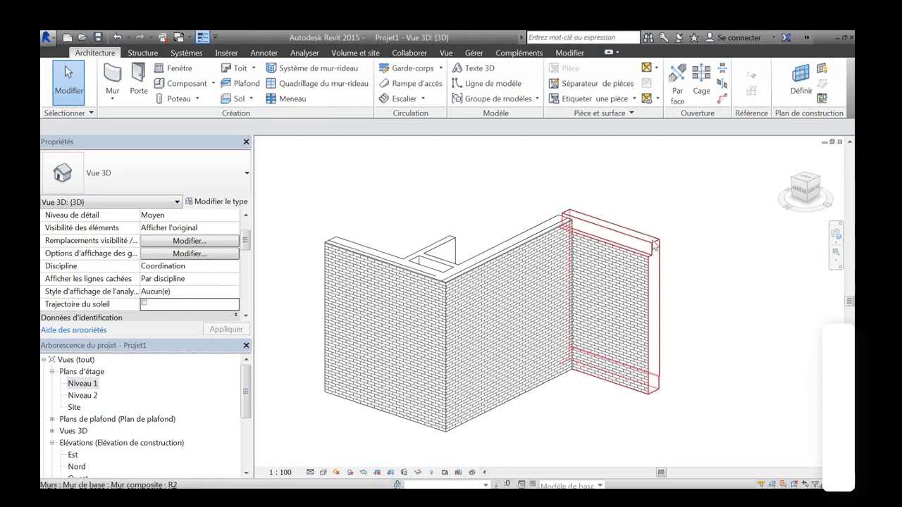
Examine the wall's modified lower and upper layer edges in the 3D view
click(658, 381)
scroll(666, 387, up, 5)
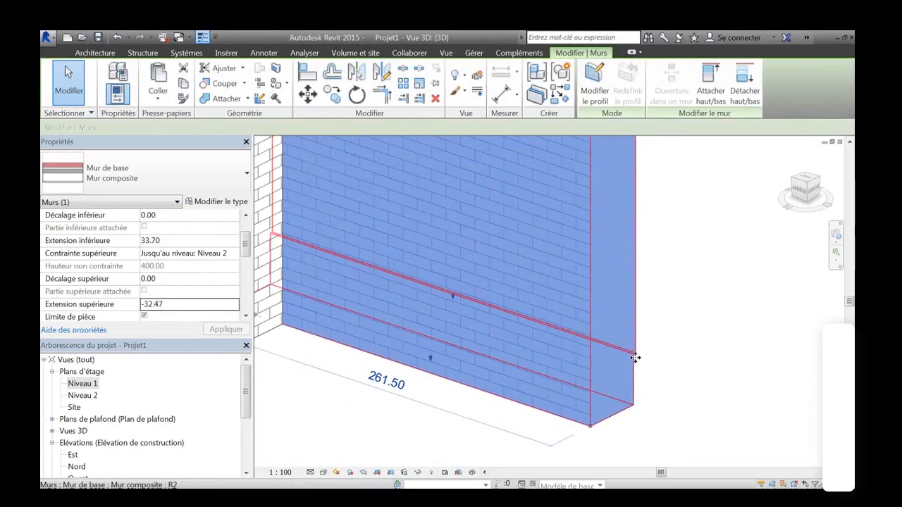
scroll(654, 365, down, 6)
click(626, 243)
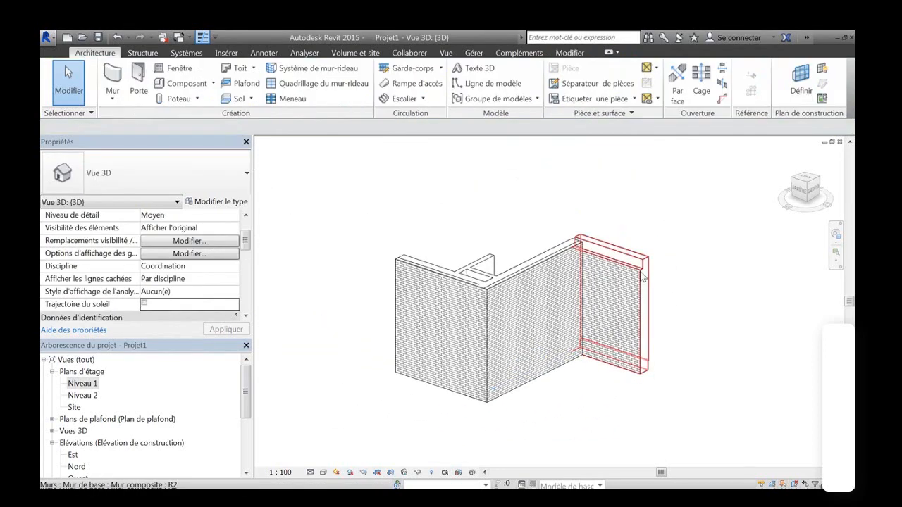
middle_drag(534, 214, 570, 205)
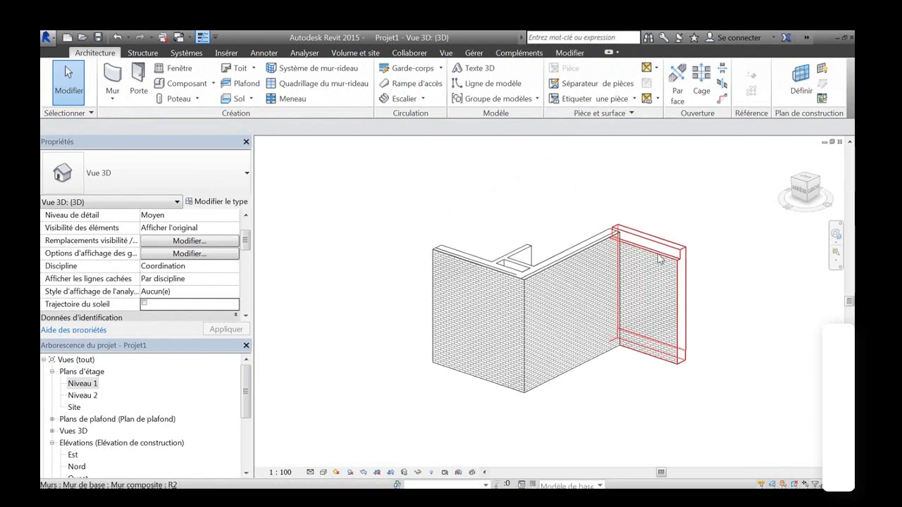
Select the three exterior Mur composite walls and set their Extension supérieure to -30.00
click(652, 303)
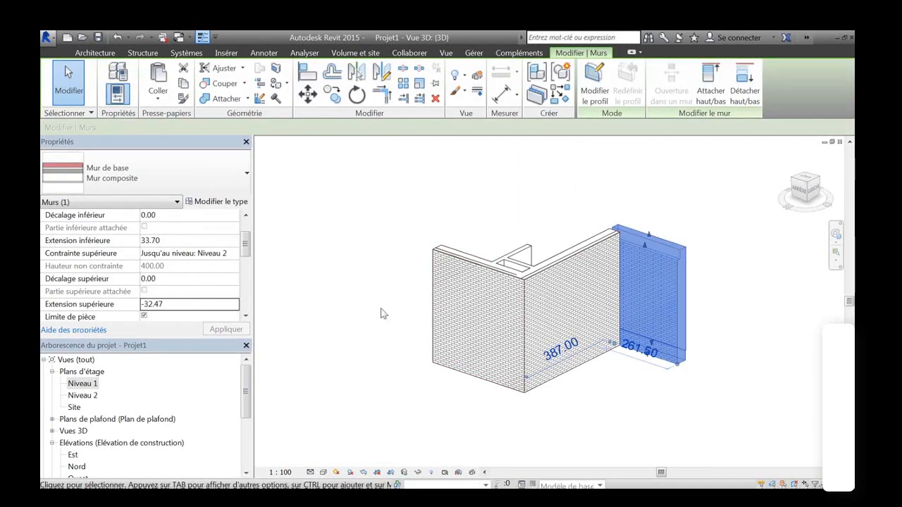
ctrl+click(594, 246)
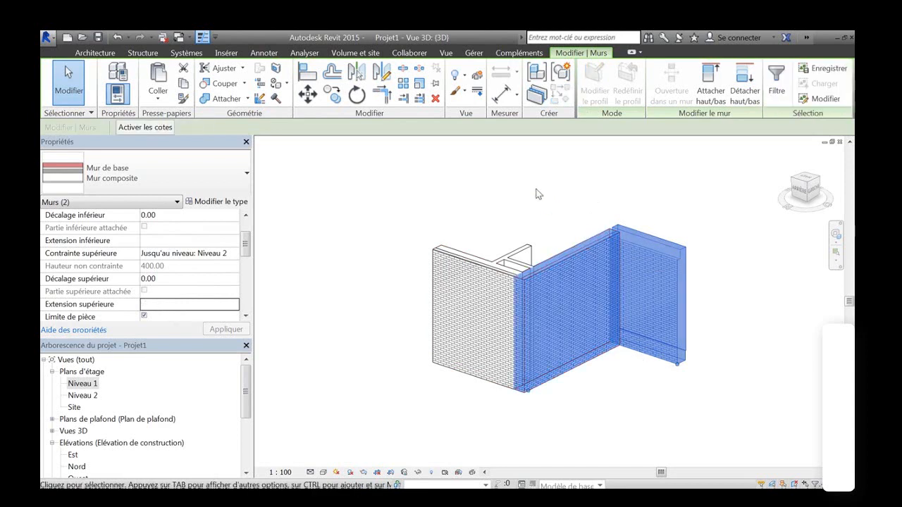
ctrl+click(441, 243)
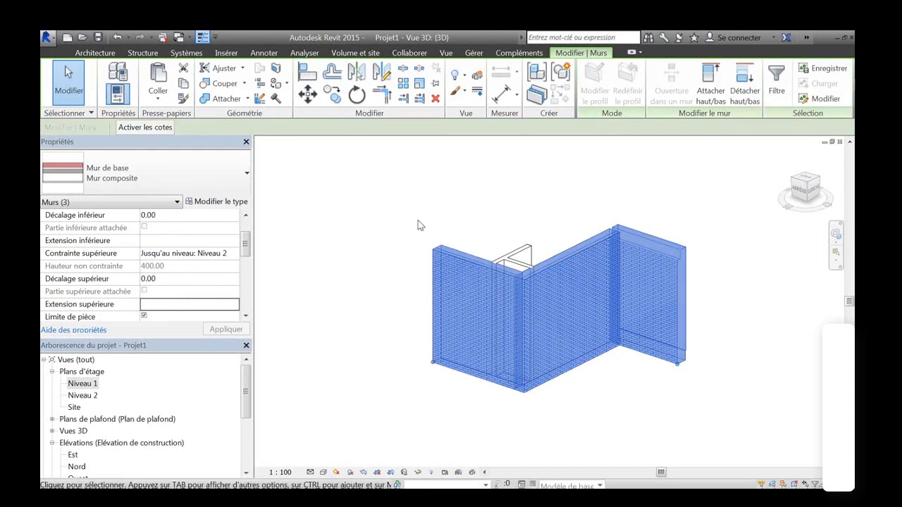
click(176, 306)
text(-30.00)
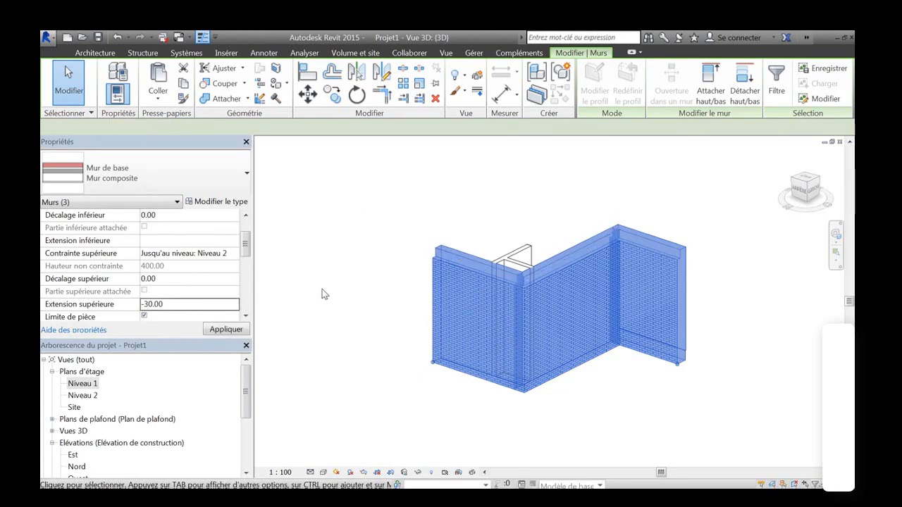
click(322, 298)
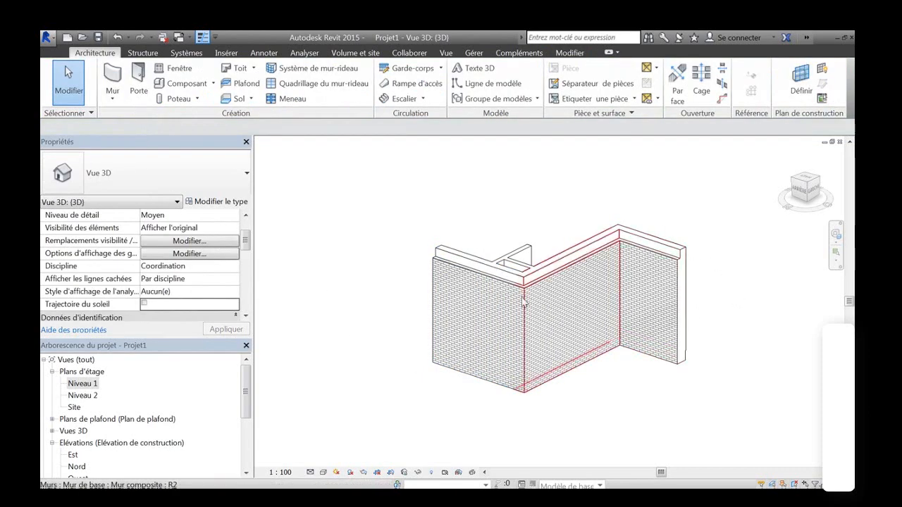
Select the three exterior Mur composite walls from the interior side and set their Extension inférieure to -20.00
shift+middle_drag(719, 303, 697, 278)
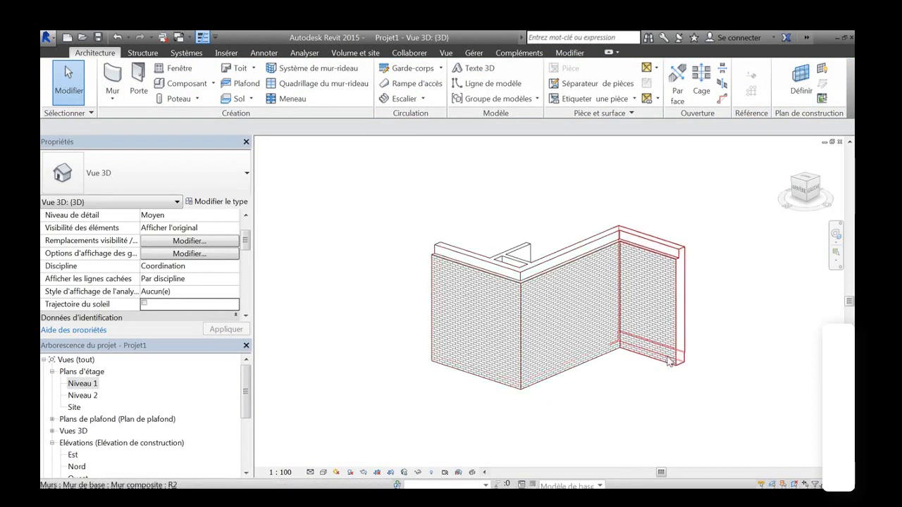
shift+middle_drag(670, 361, 606, 409)
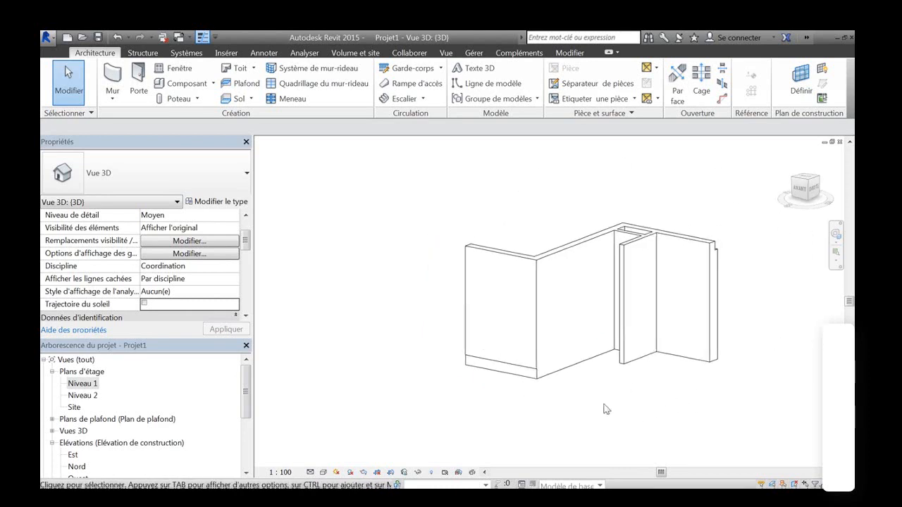
click(504, 381)
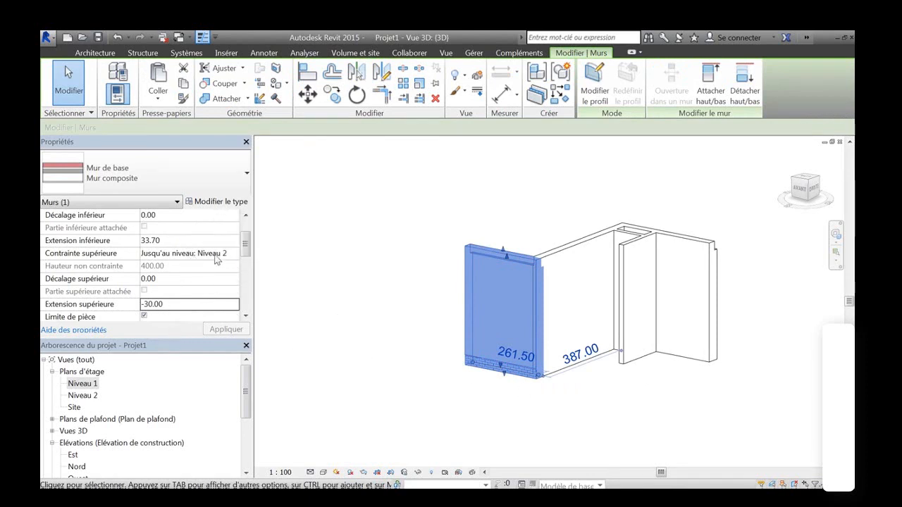
scroll(244, 247, up, 1)
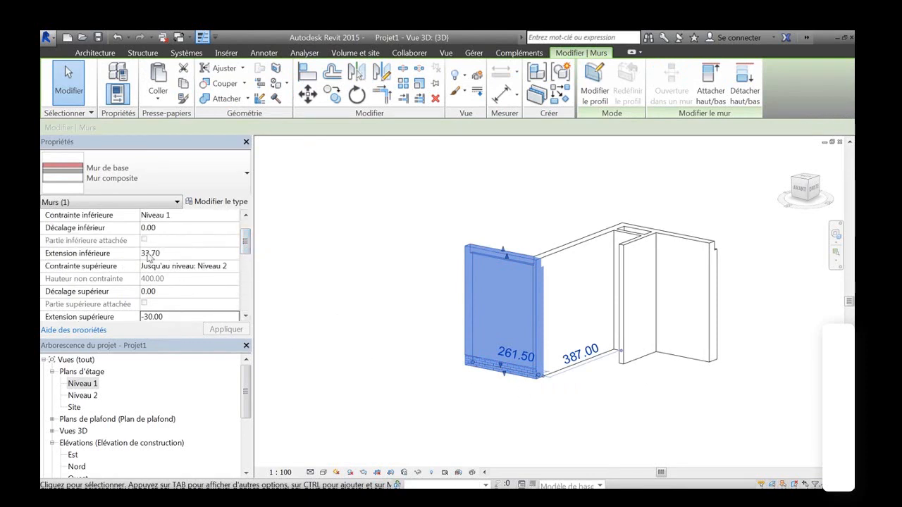
ctrl+click(566, 255)
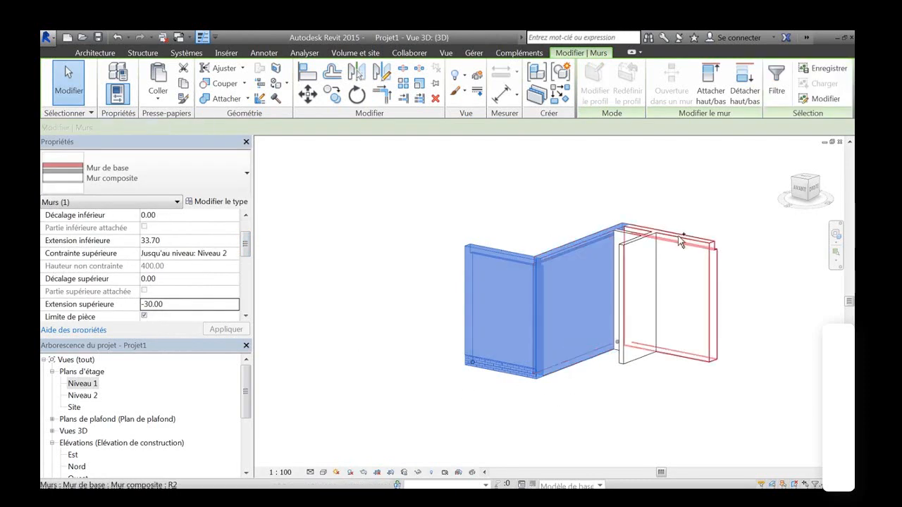
ctrl+click(635, 219)
click(177, 241)
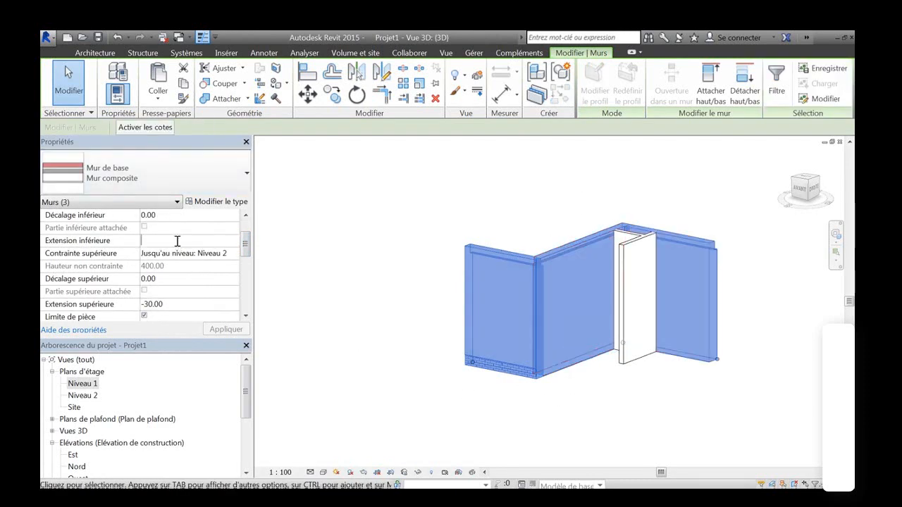
text(-20.00)
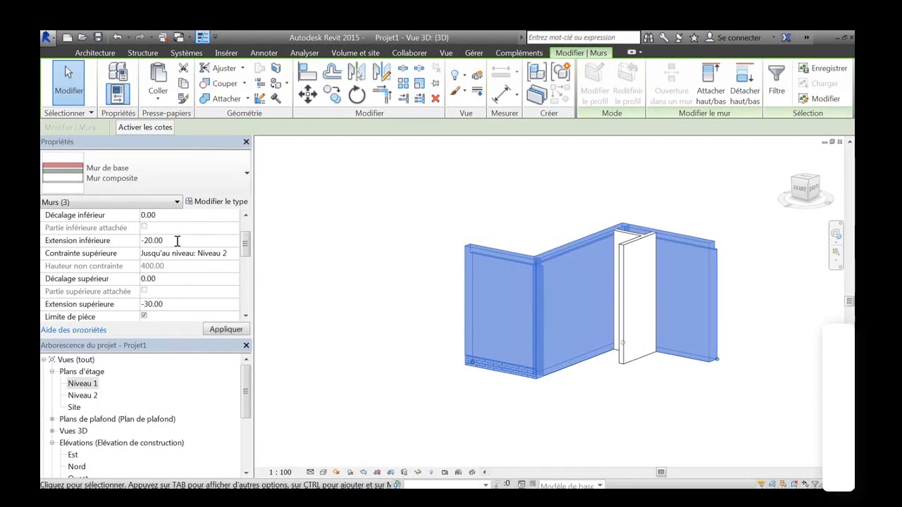
key(Return)
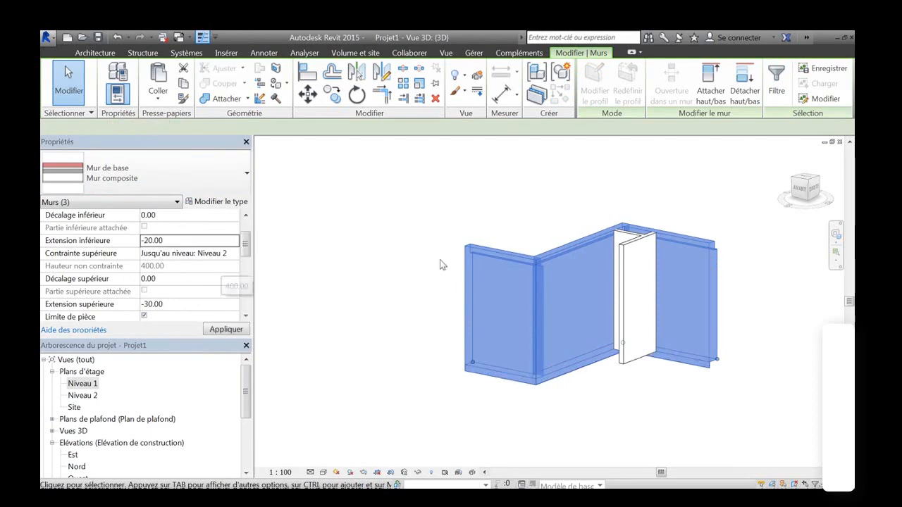
click(394, 376)
View the walls from below, reselect the three exterior Mur composite walls and set their Extension inférieure to 20
shift+middle_drag(413, 417, 462, 413)
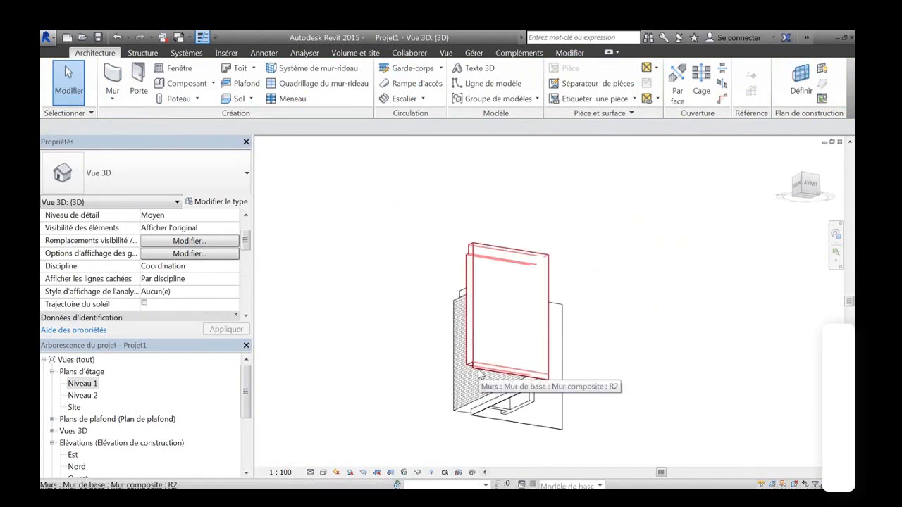
click(459, 415)
click(459, 416)
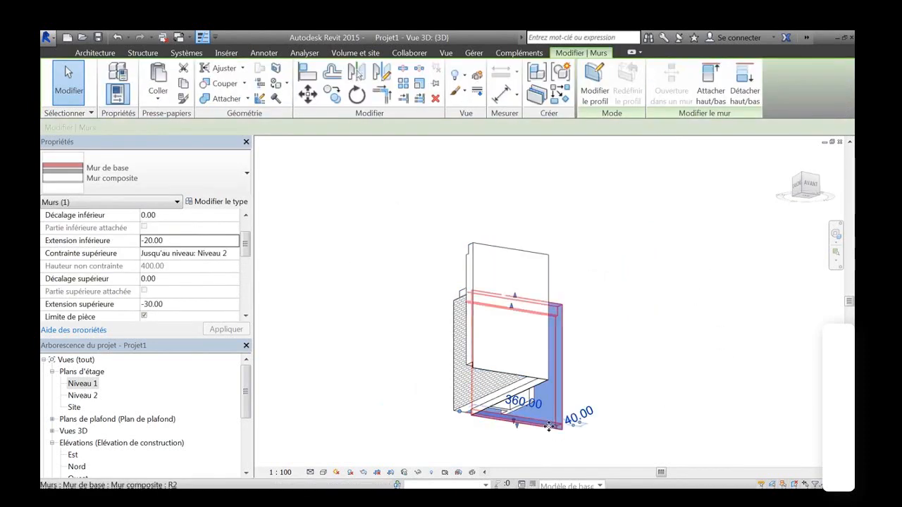
ctrl+click(458, 417)
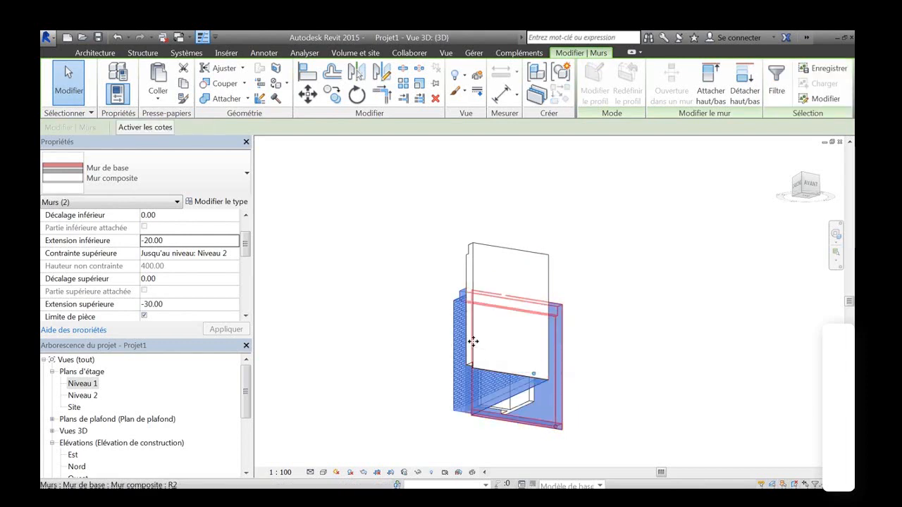
ctrl+click(519, 252)
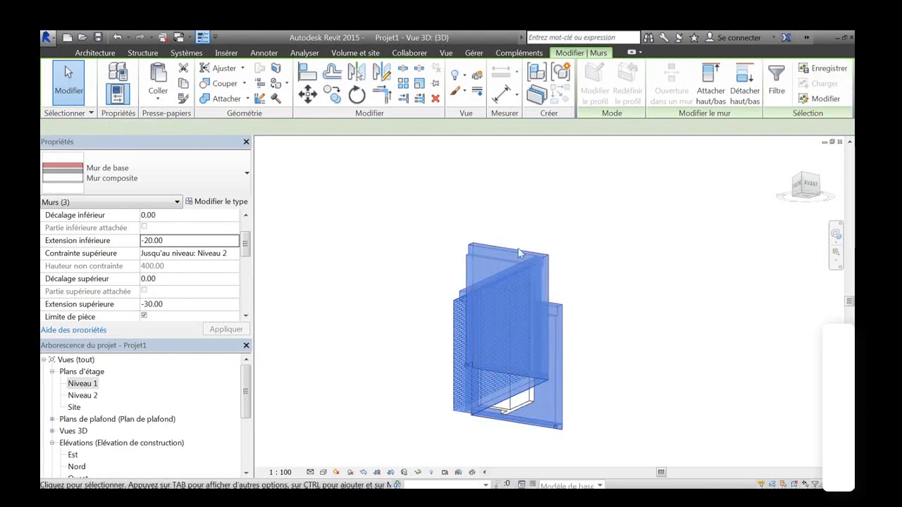
click(216, 241)
text(2)
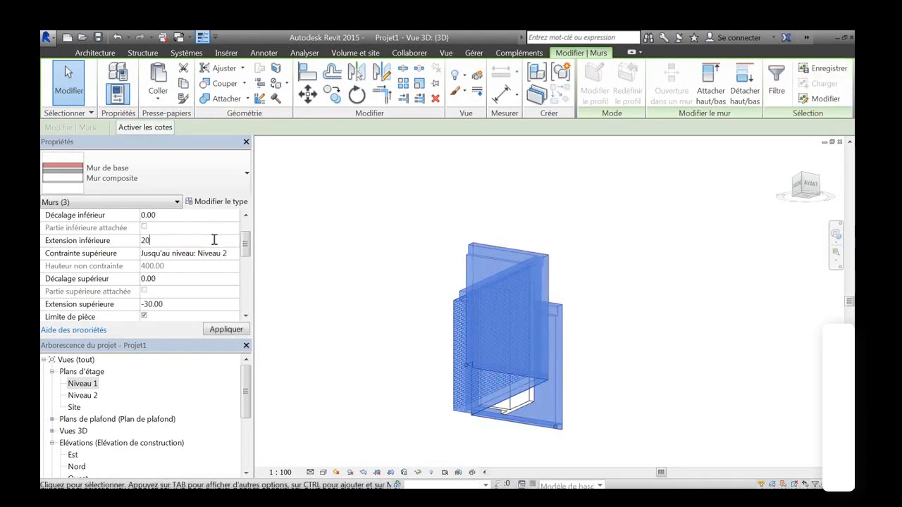
text(00)
click(458, 270)
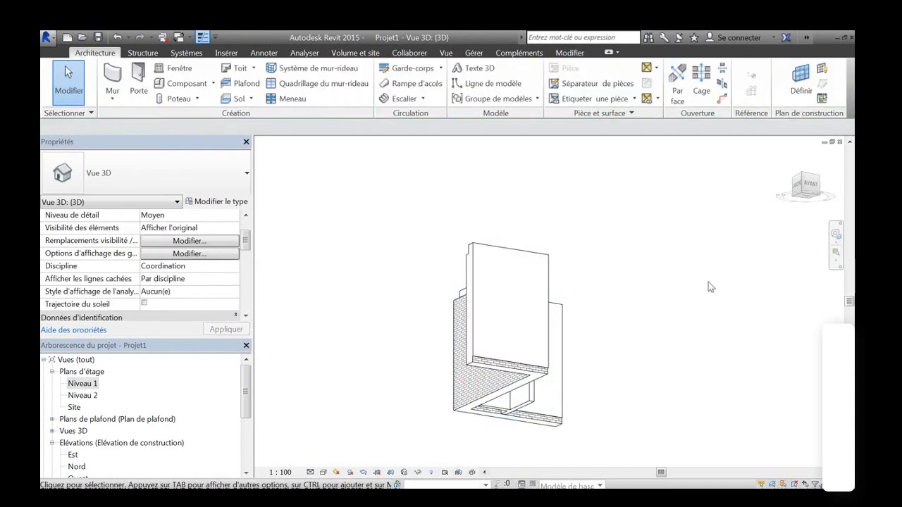